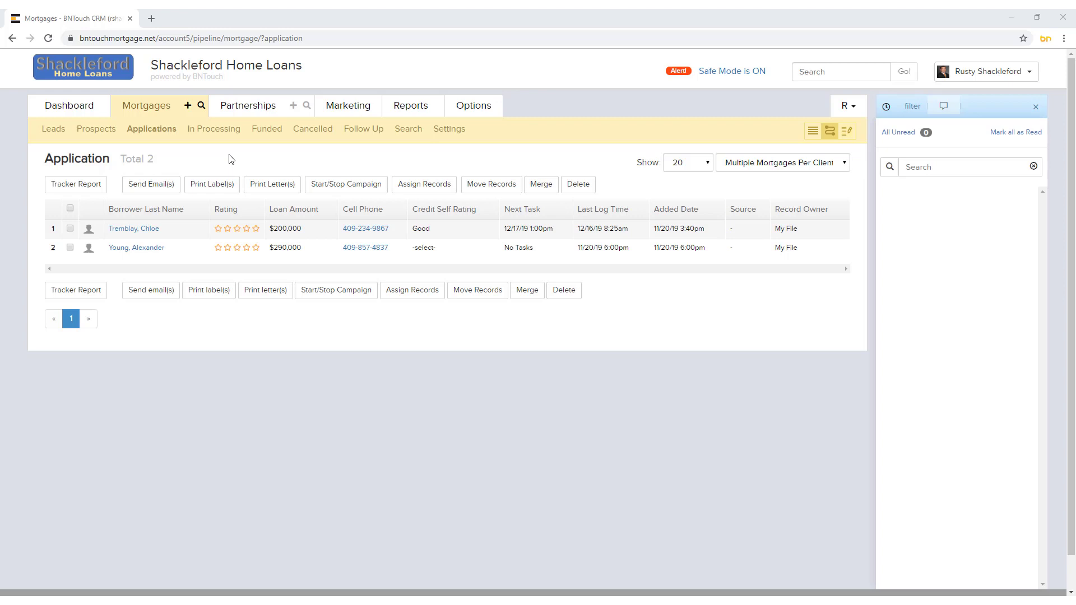
# Open the first applicant's mortgage record and bring up the borrower's contact details.
pyautogui.click(115, 230)
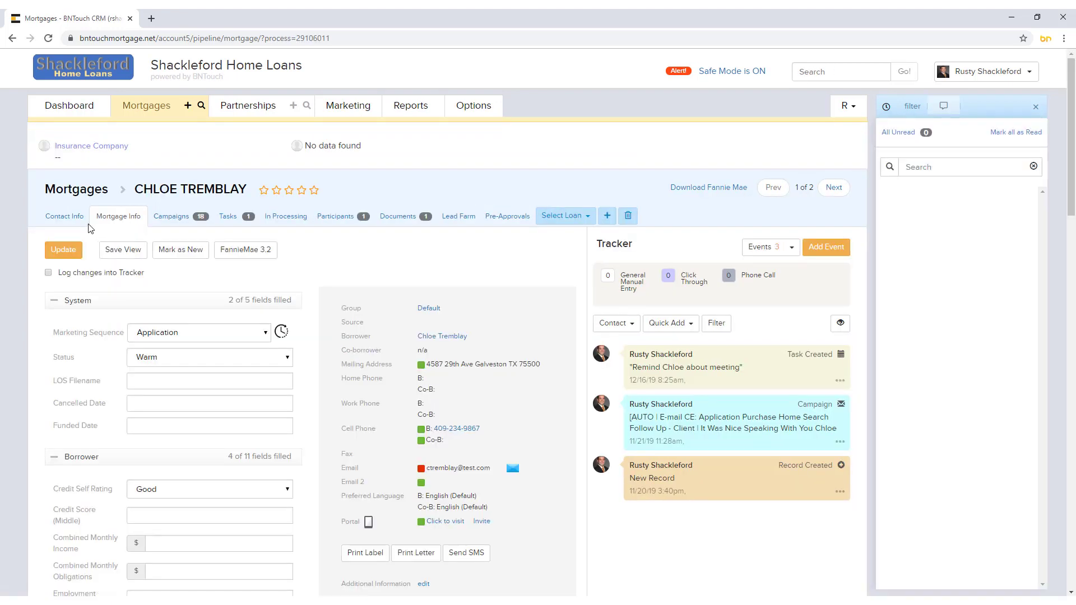
pyautogui.click(64, 219)
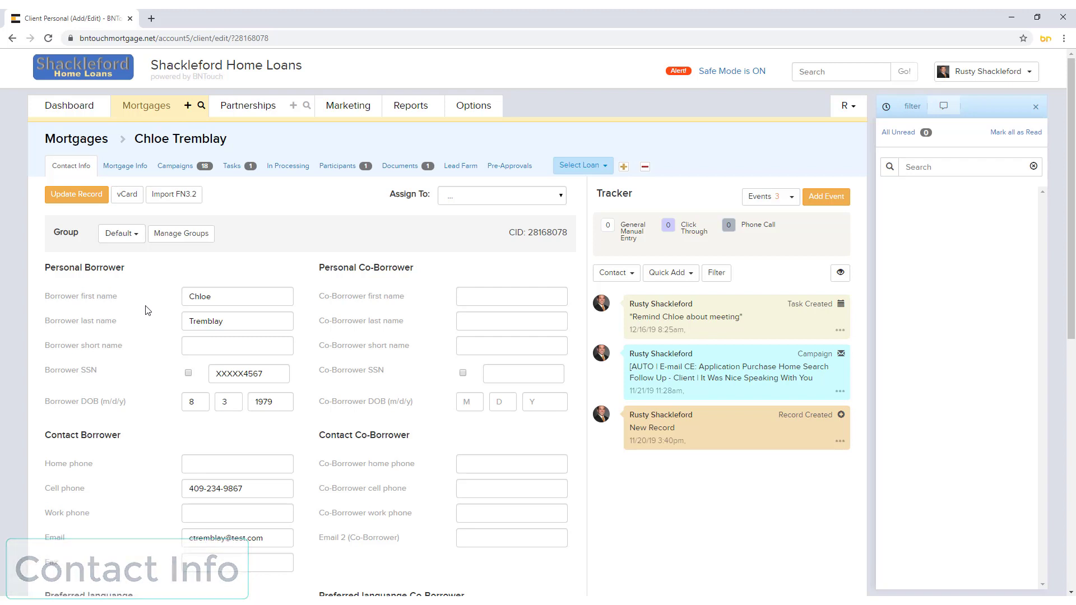
# Review the contact form, leaving the preferred language as English (Default).
pyautogui.scroll(-3, 147, 310)
pyautogui.scroll(-5, 147, 310)
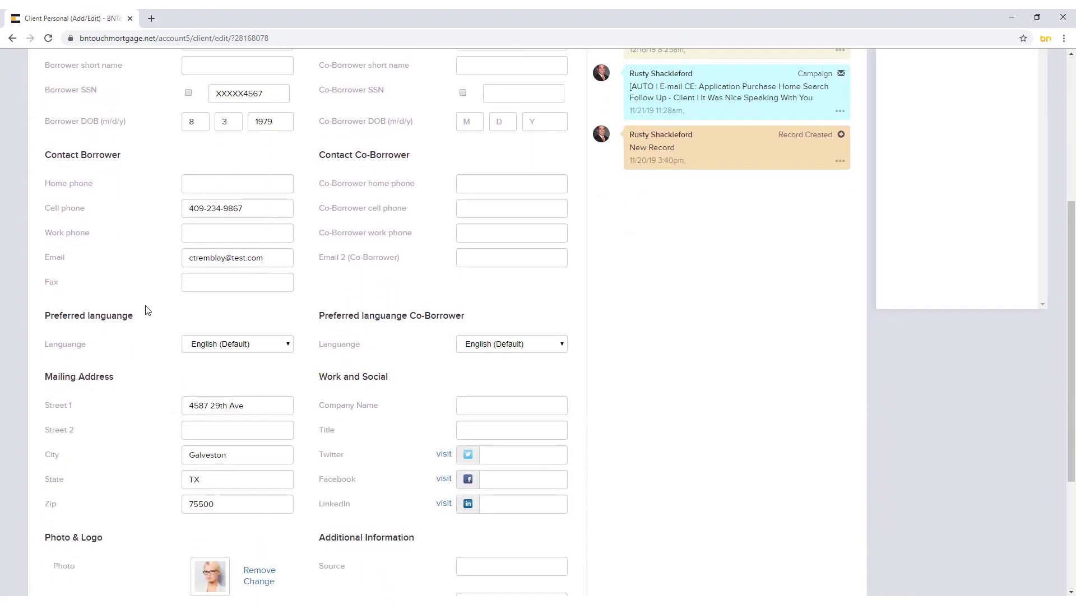
pyautogui.scroll(-1, 147, 310)
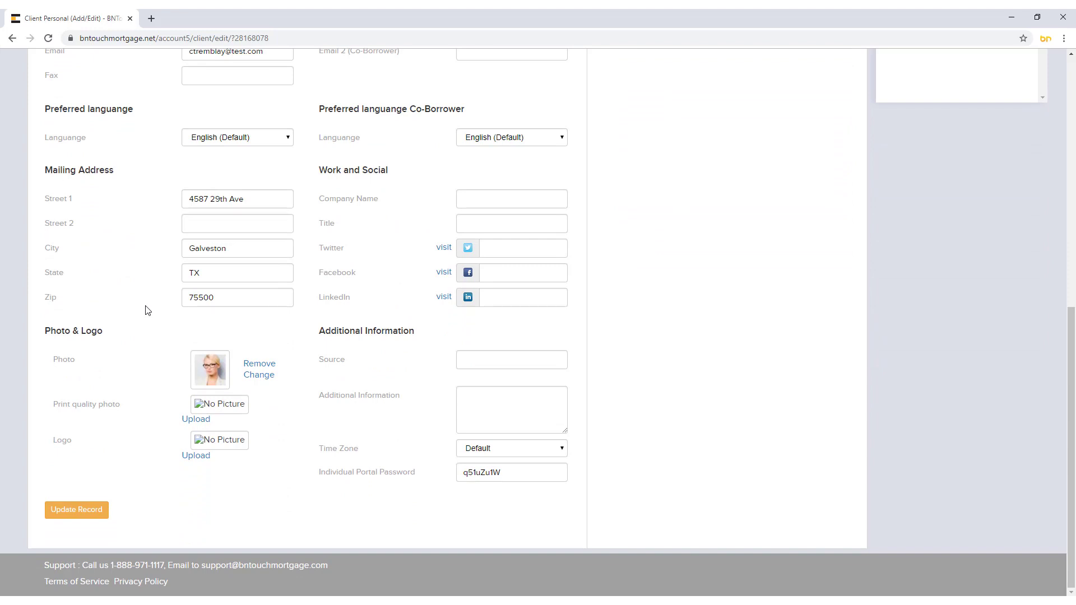
pyautogui.click(262, 140)
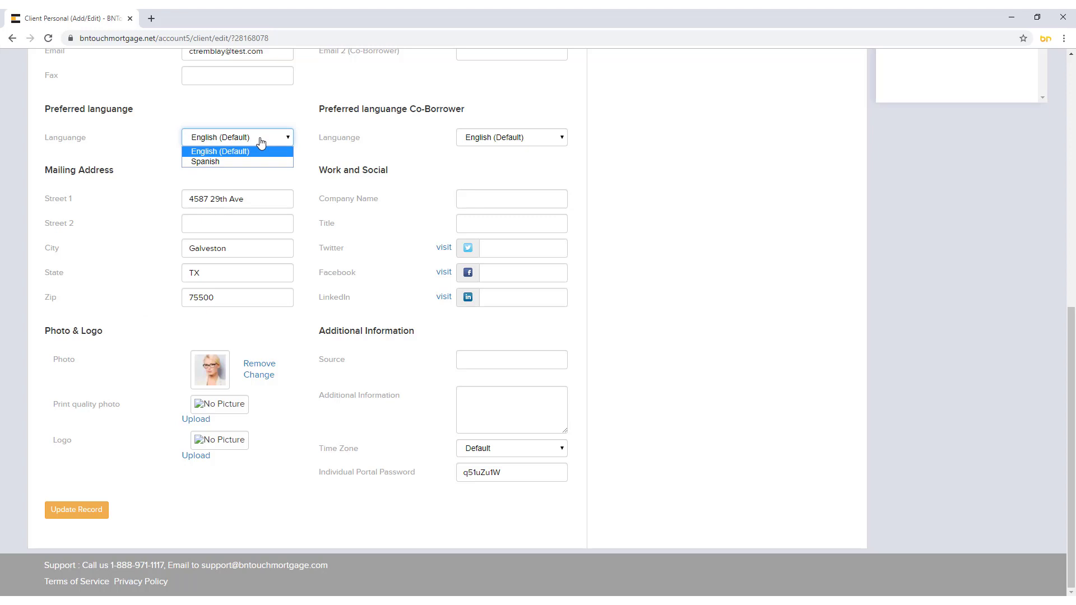
pyautogui.click(253, 156)
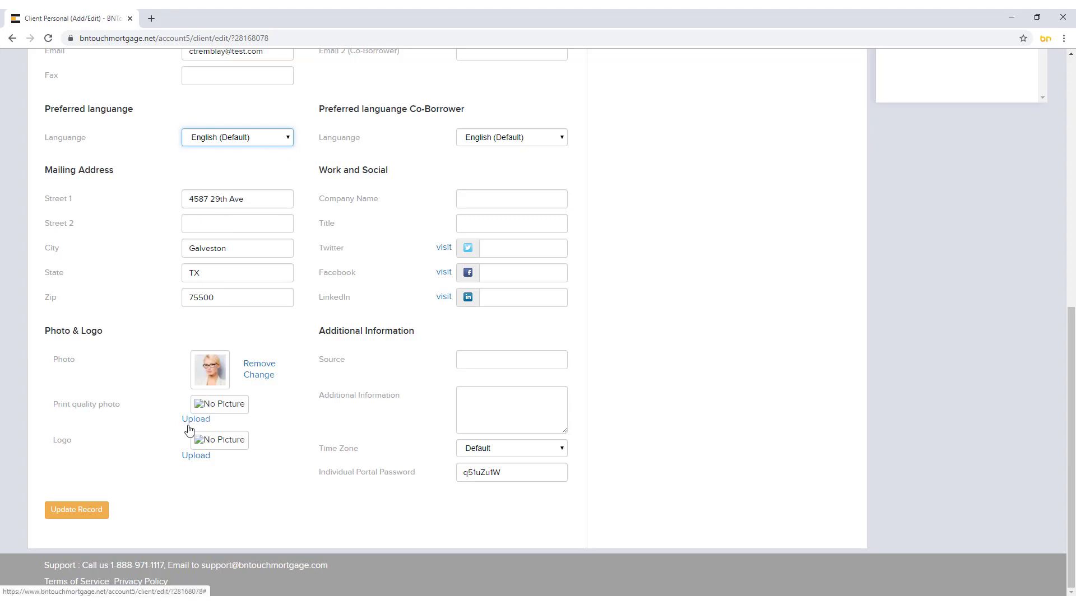
pyautogui.scroll(8, 189, 430)
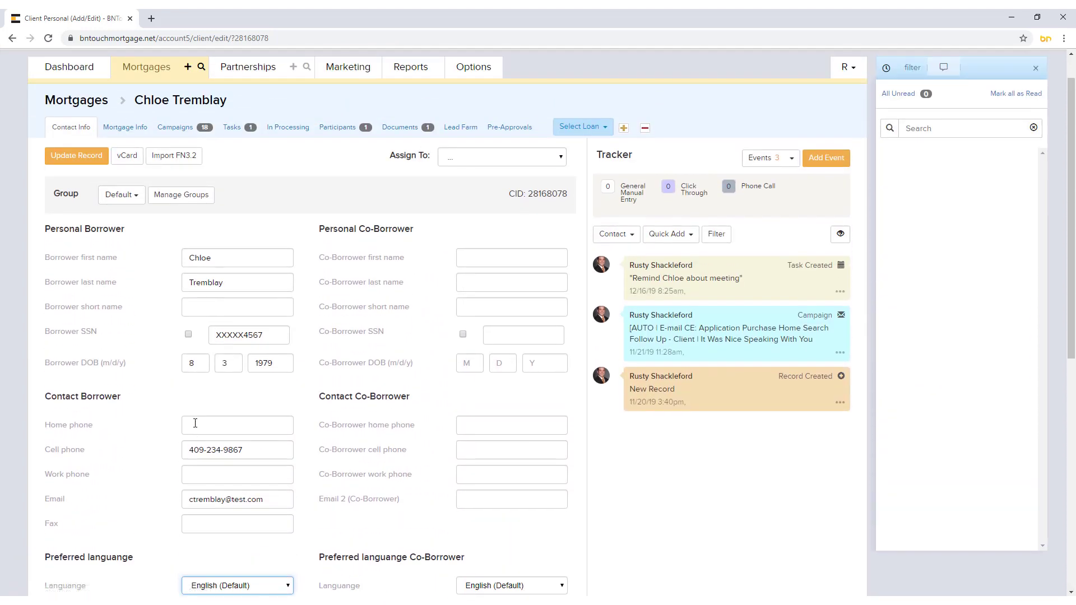
pyautogui.scroll(1, 195, 423)
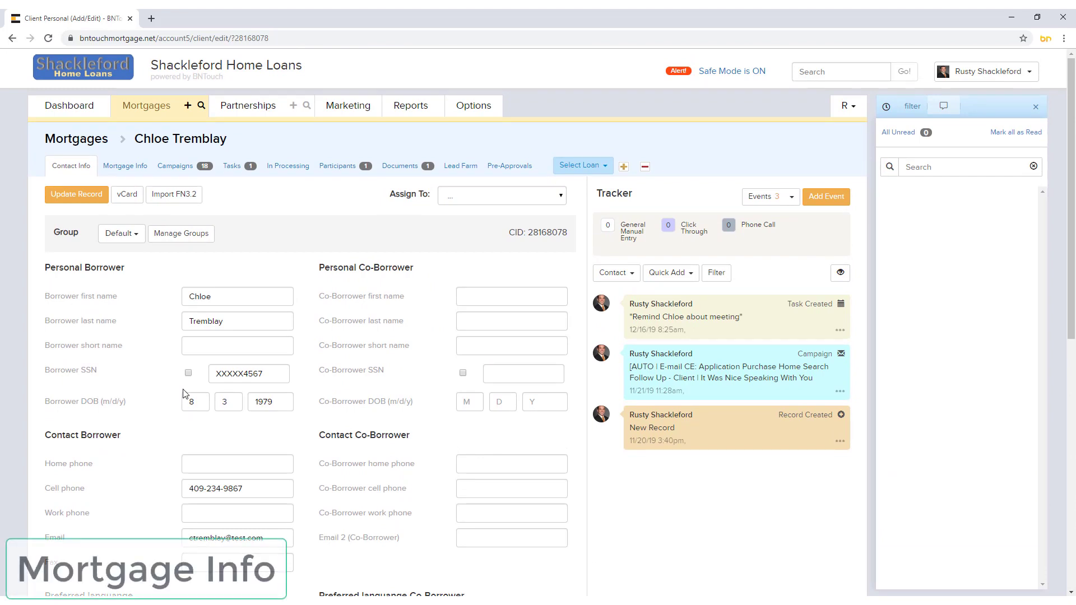
# Review the Mortgage Info page, expanding then collapsing the Property section.
pyautogui.click(126, 166)
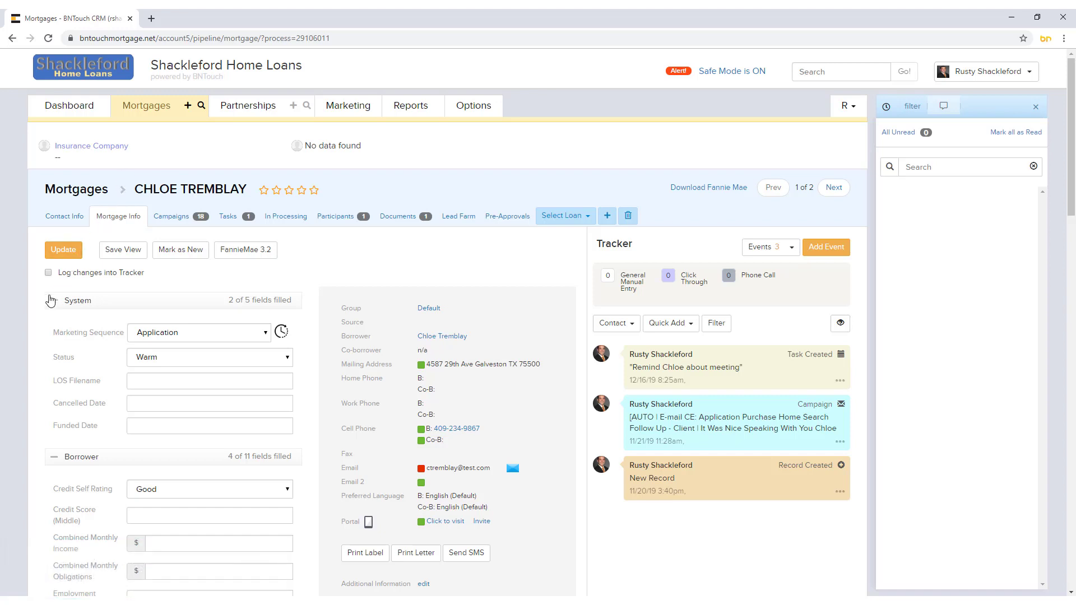
pyautogui.scroll(-7, 38, 315)
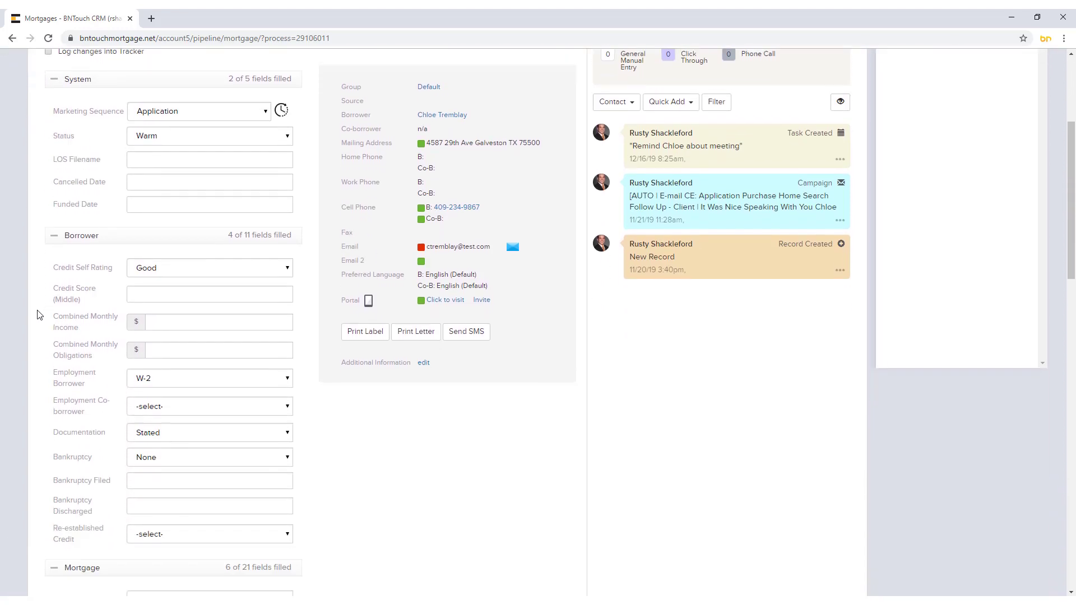
pyautogui.scroll(-8, 38, 315)
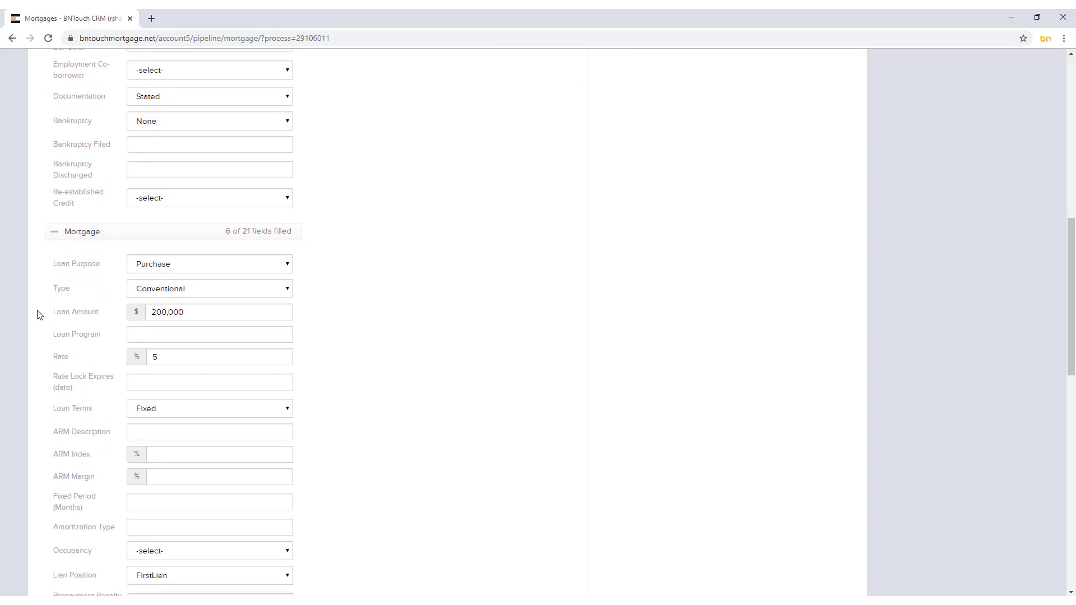
pyautogui.scroll(-2, 38, 315)
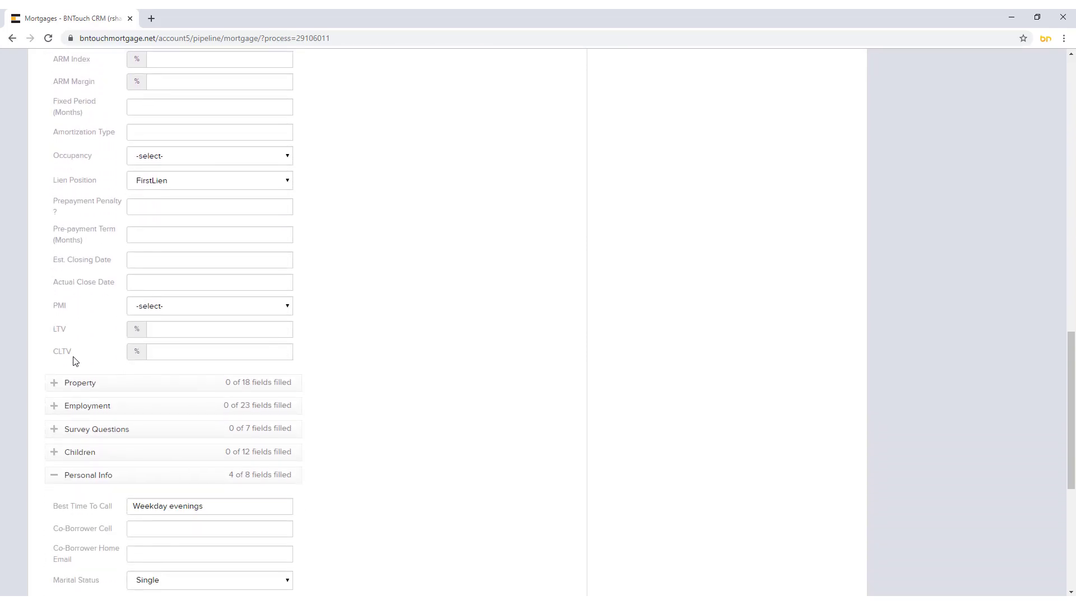
pyautogui.click(80, 384)
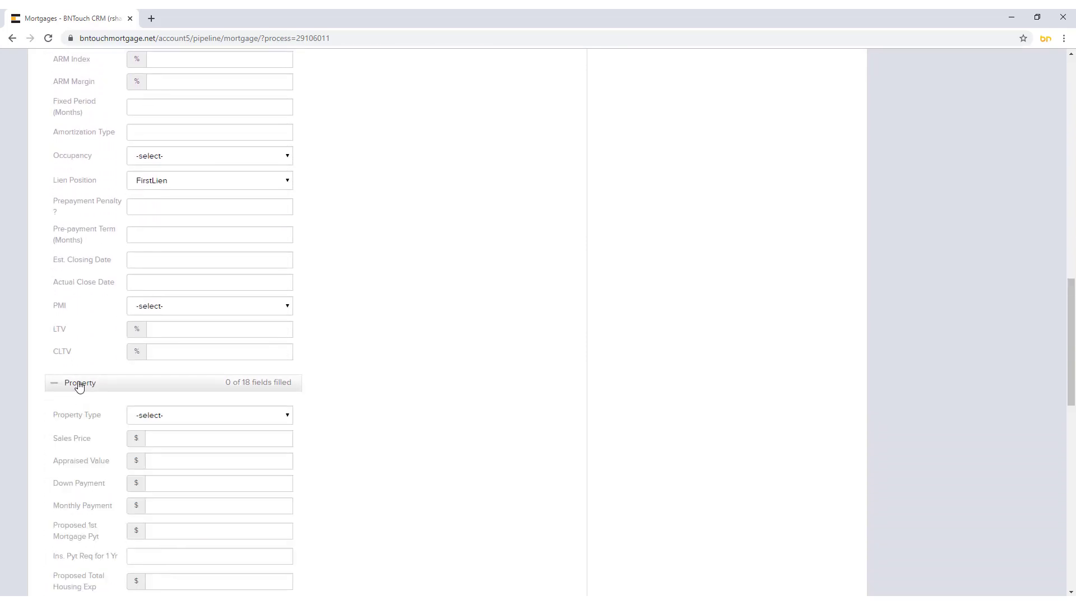
pyautogui.click(79, 384)
pyautogui.scroll(6, 75, 383)
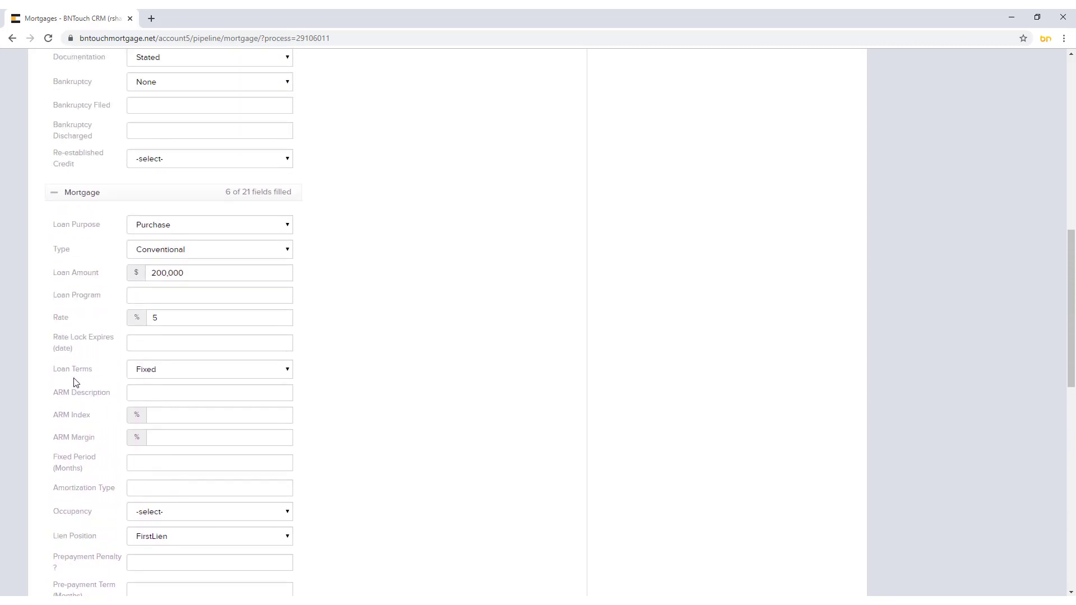
pyautogui.scroll(10, 76, 383)
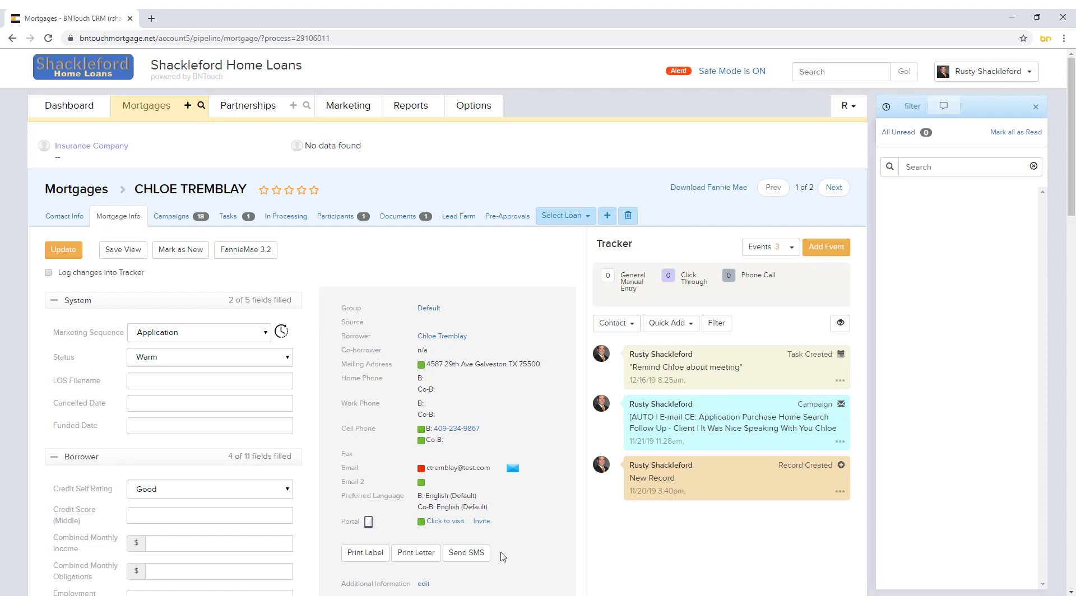
# Show the record's 18 active holiday and reminder email campaigns.
pyautogui.click(178, 214)
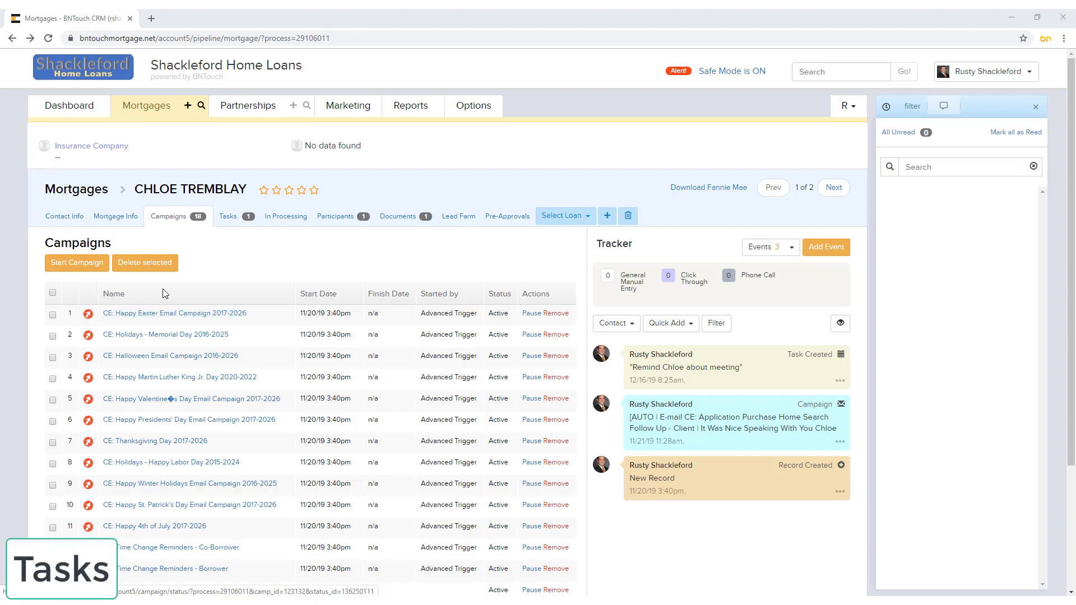
# List all the record's tasks without adding one, showing the single meeting-reminder call due Dec 17.
pyautogui.click(238, 220)
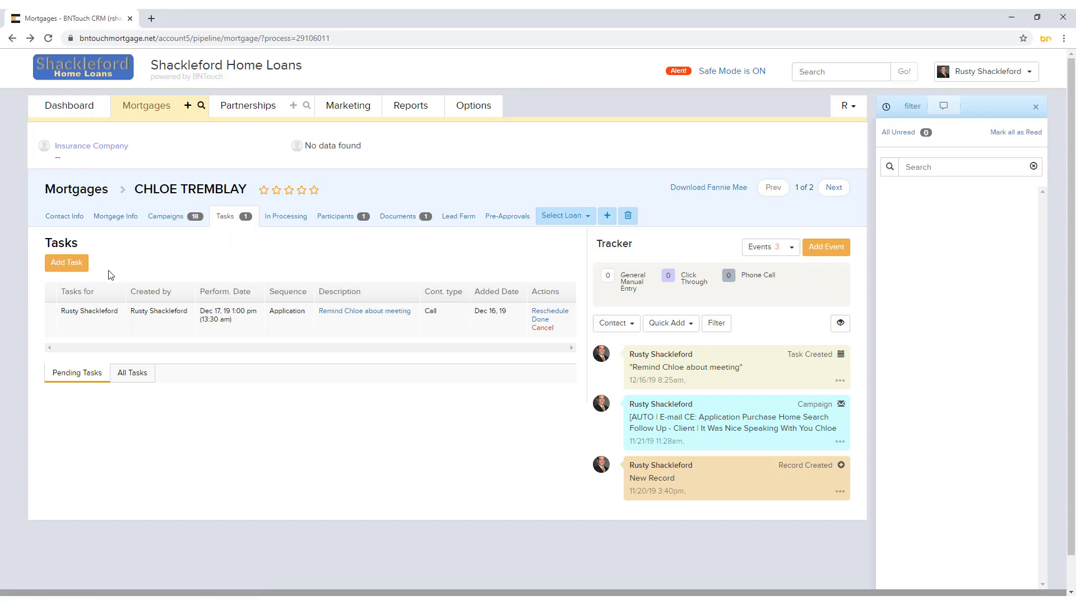
pyautogui.click(66, 263)
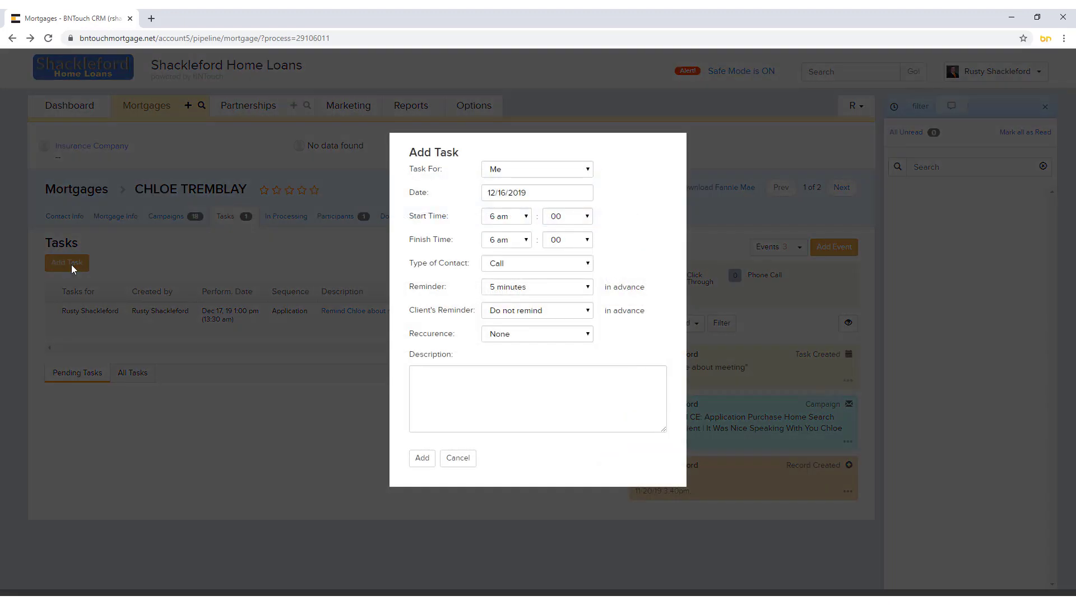
pyautogui.click(457, 460)
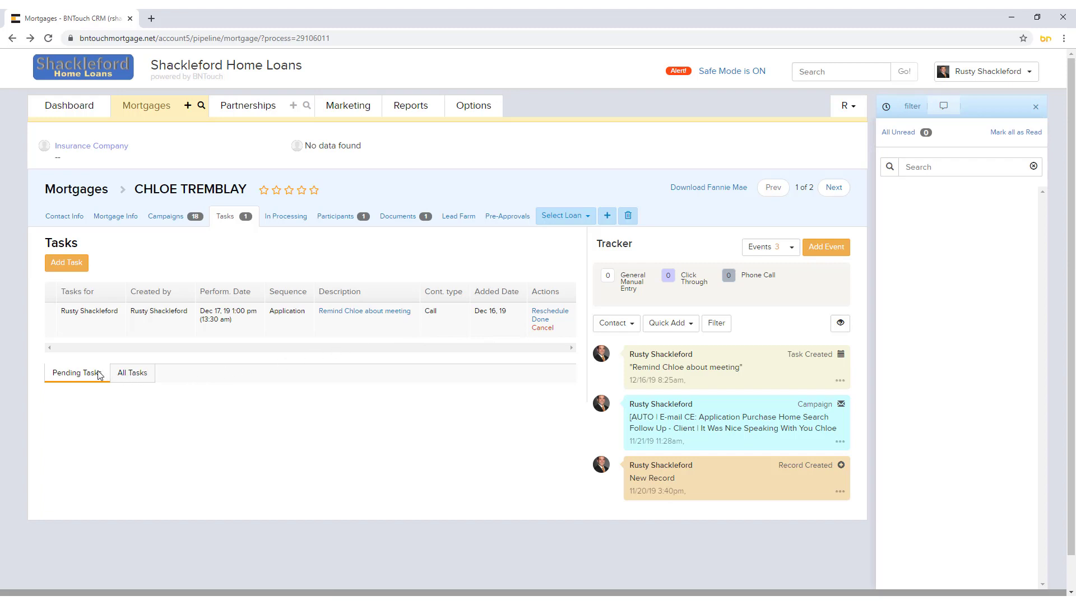
pyautogui.click(131, 381)
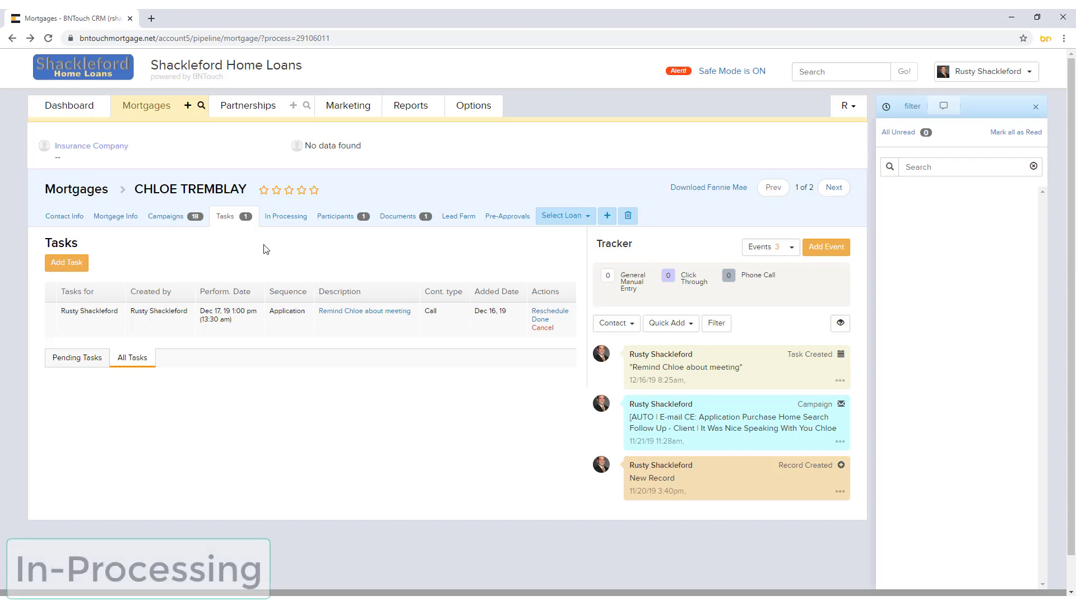
# Give Sent to Processing a projected date of 12/18/19 and save the processing status.
pyautogui.click(284, 219)
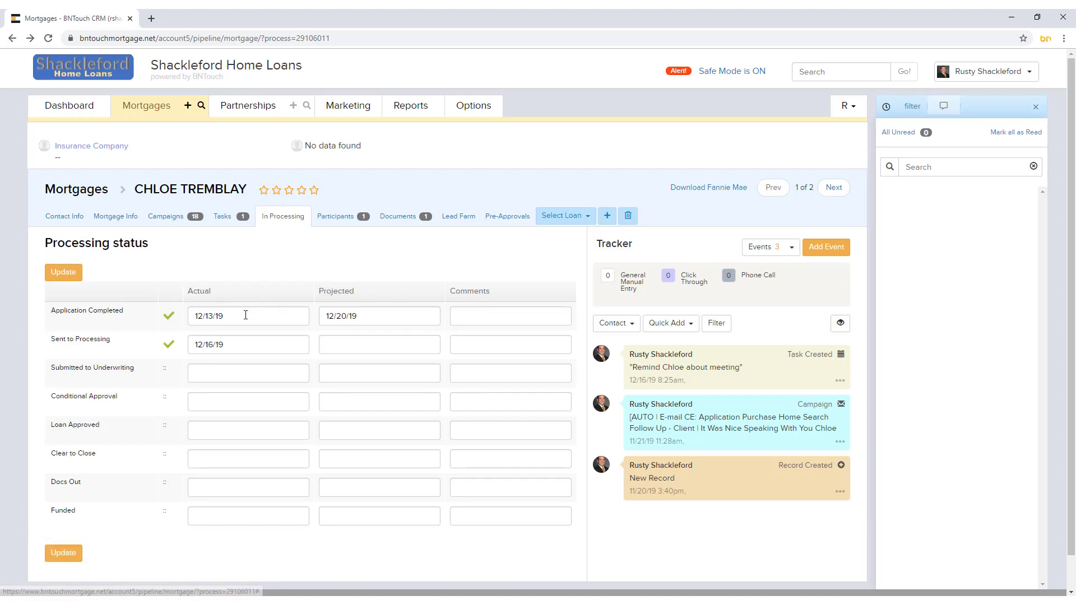
pyautogui.click(336, 344)
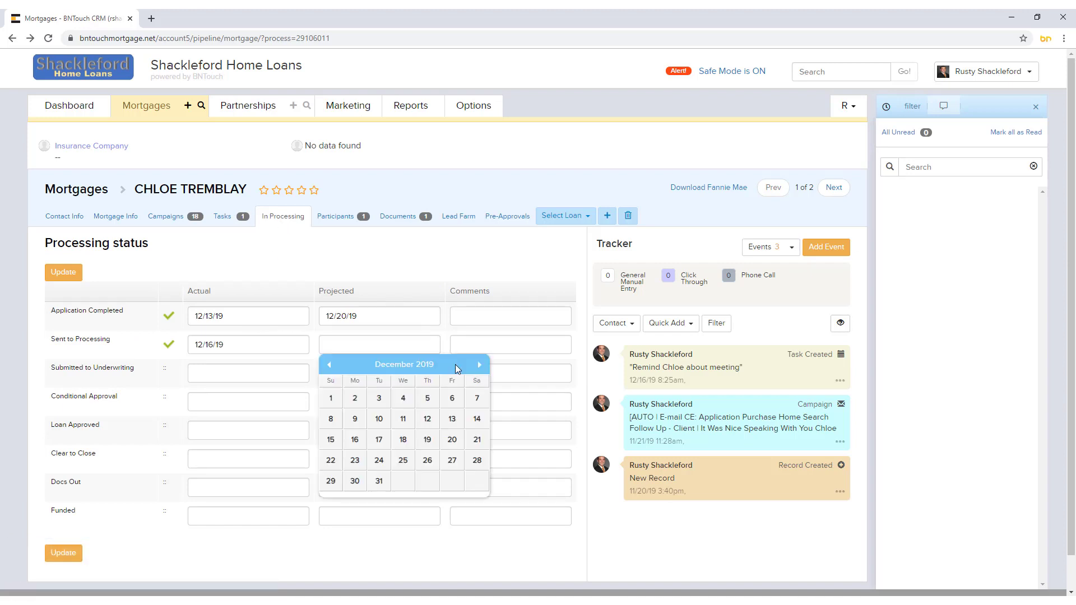
pyautogui.click(403, 440)
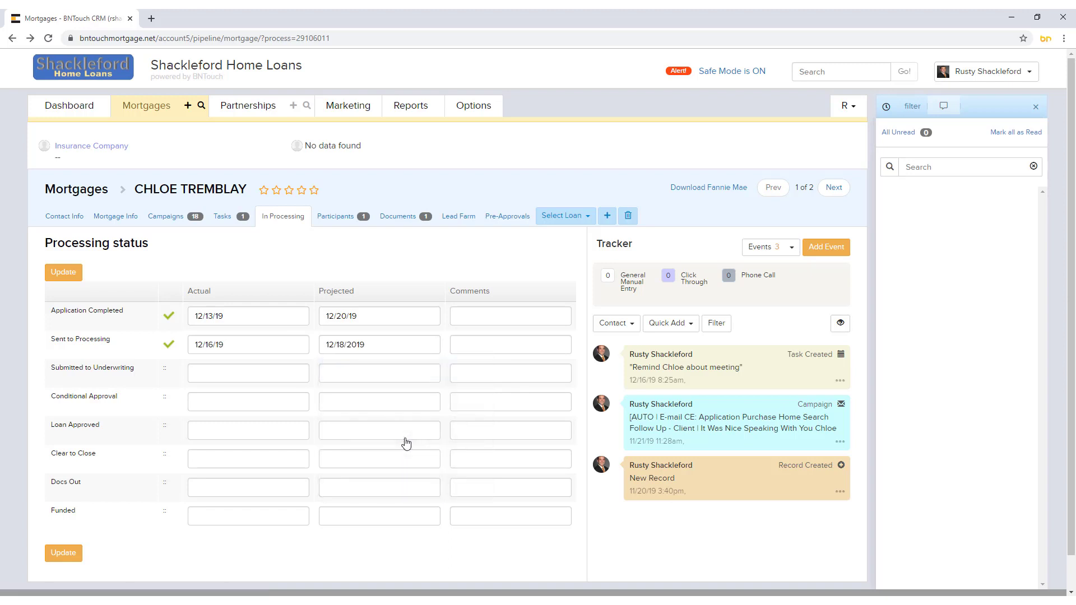
pyautogui.click(65, 274)
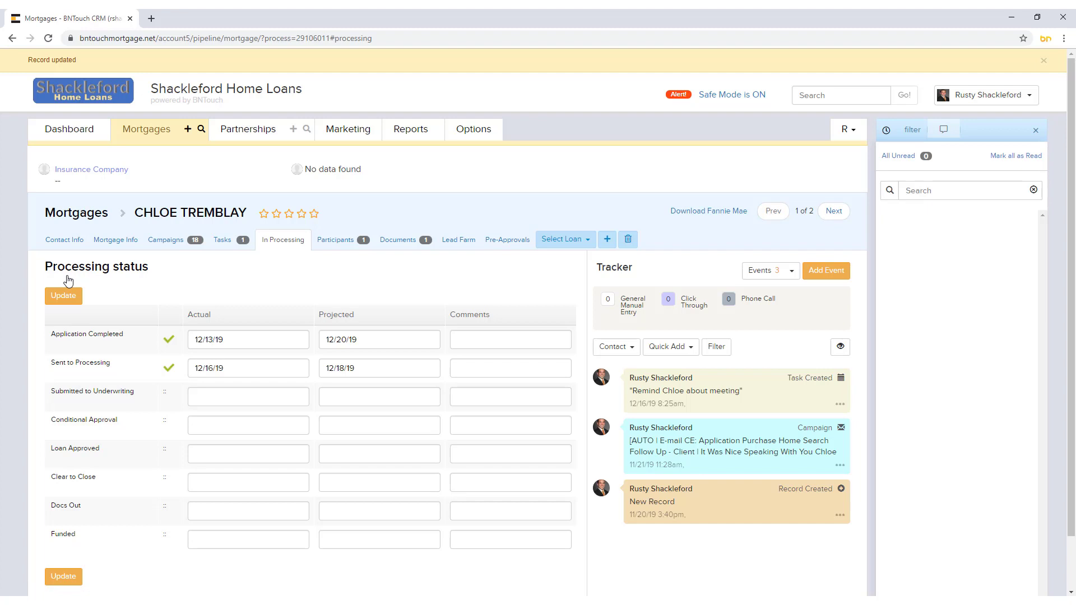
# Show the record's participants and select the Listing Agent row.
pyautogui.click(337, 242)
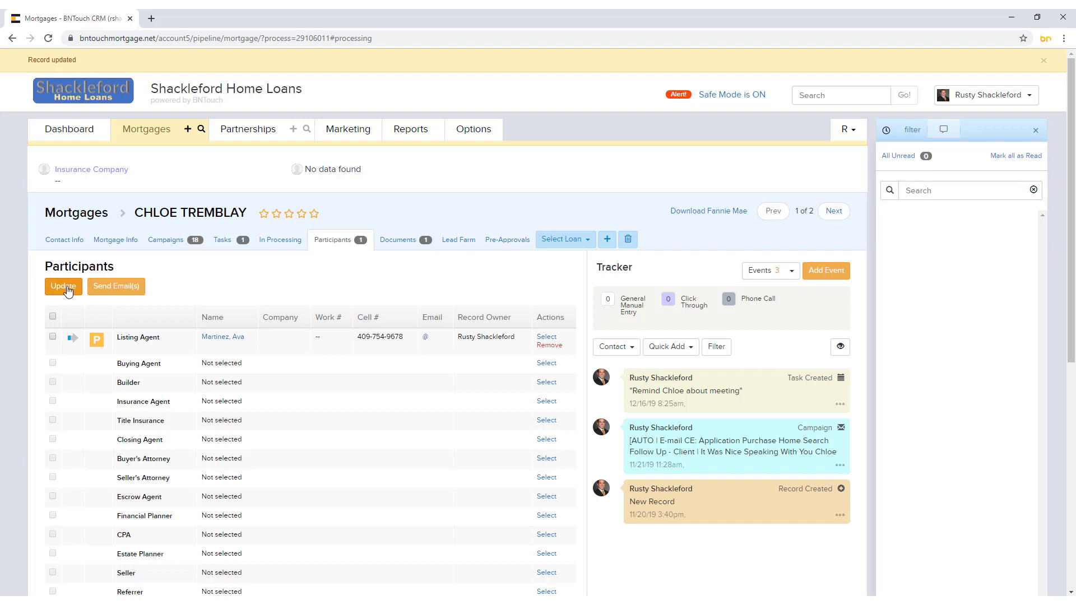
pyautogui.click(53, 336)
# Review the stored documents, opening the Add Document upload dialog and cancelling it.
pyautogui.click(396, 243)
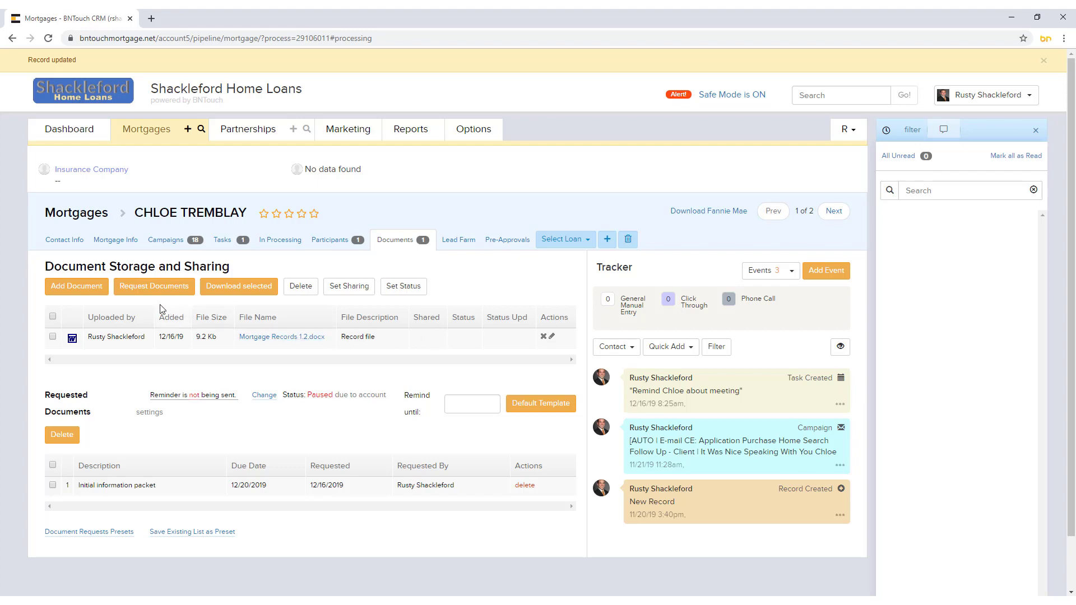
pyautogui.click(94, 289)
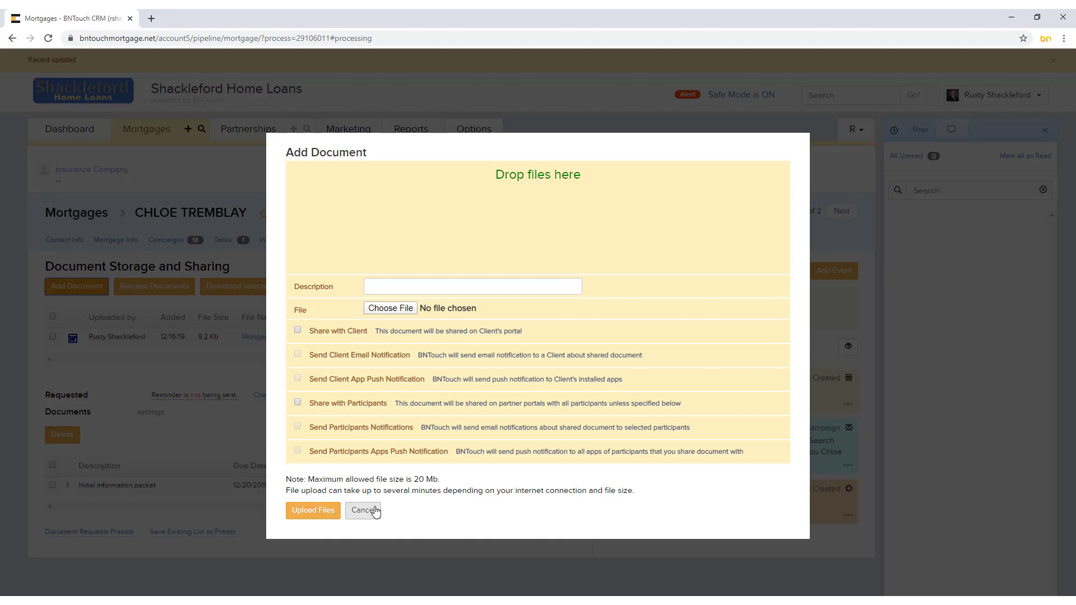
pyautogui.click(363, 510)
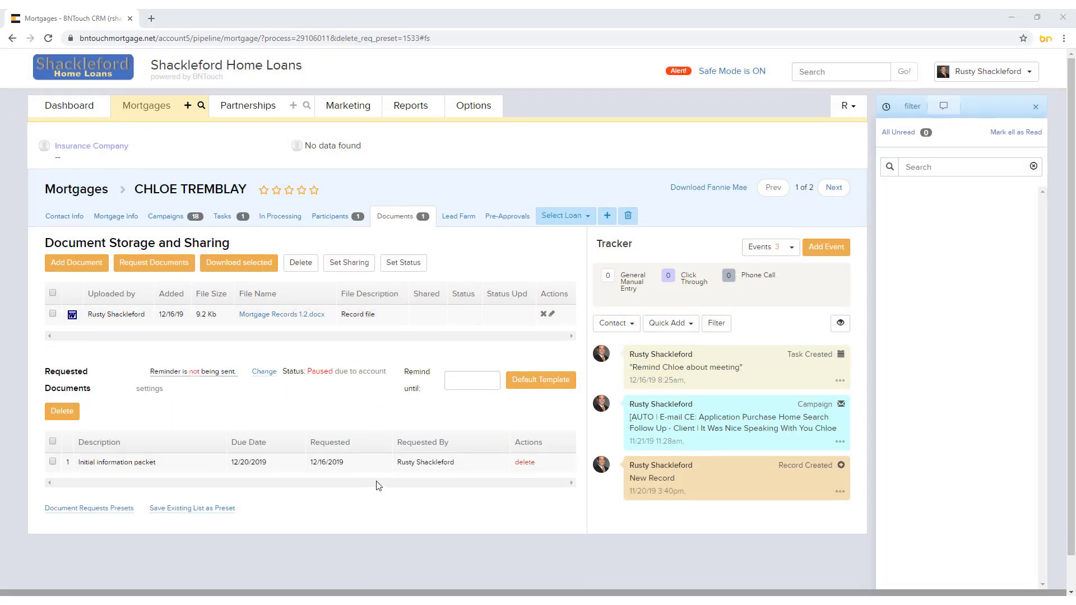
# Request a Bank Information document from the borrower, due 12/31/2019.
pyautogui.click(153, 258)
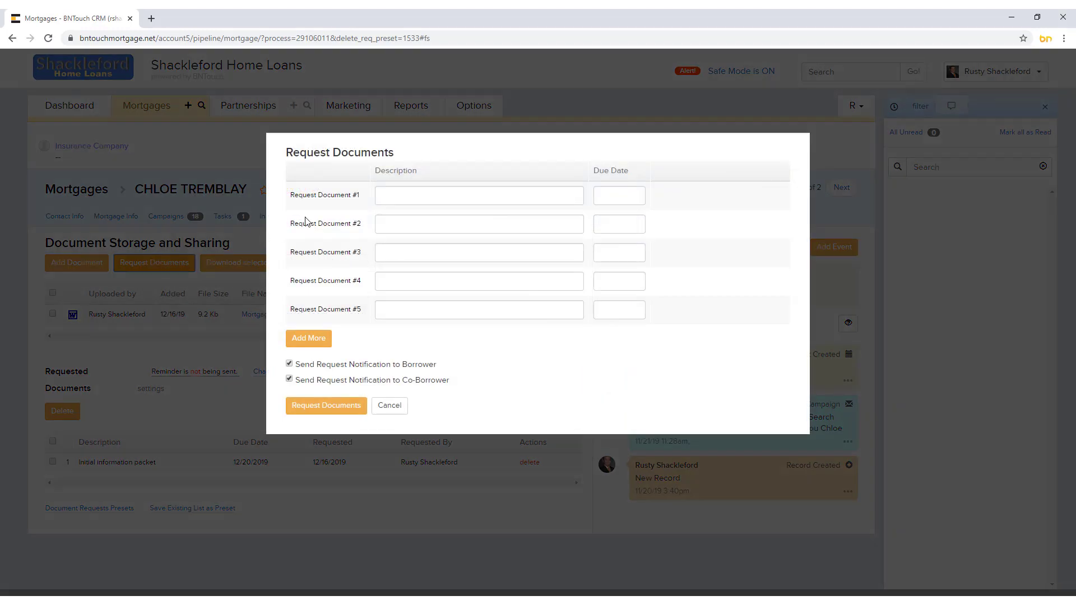
pyautogui.click(426, 194)
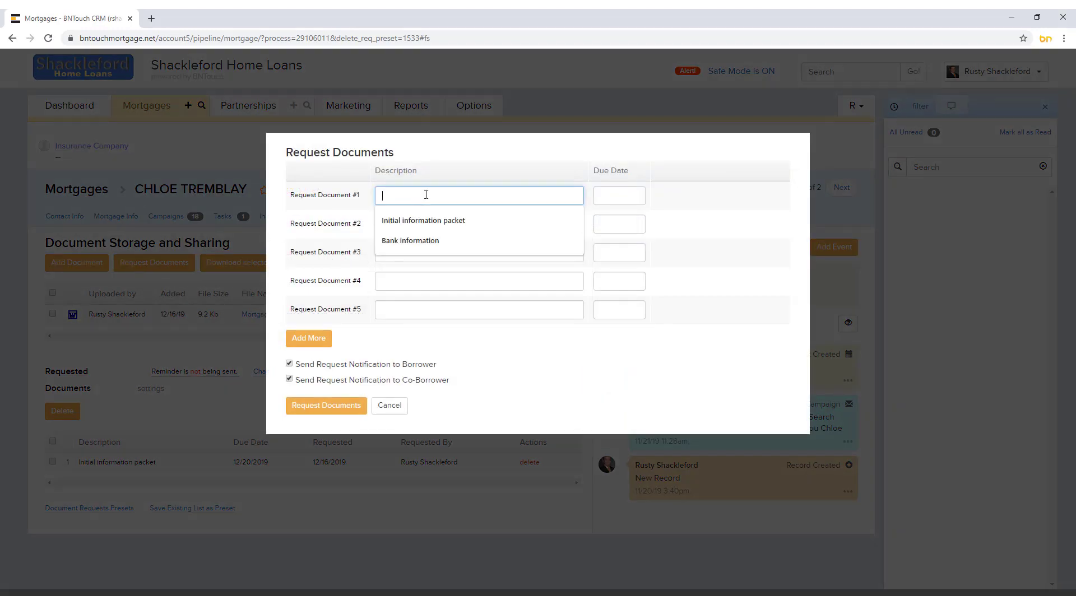
pyautogui.write('Bank Info')
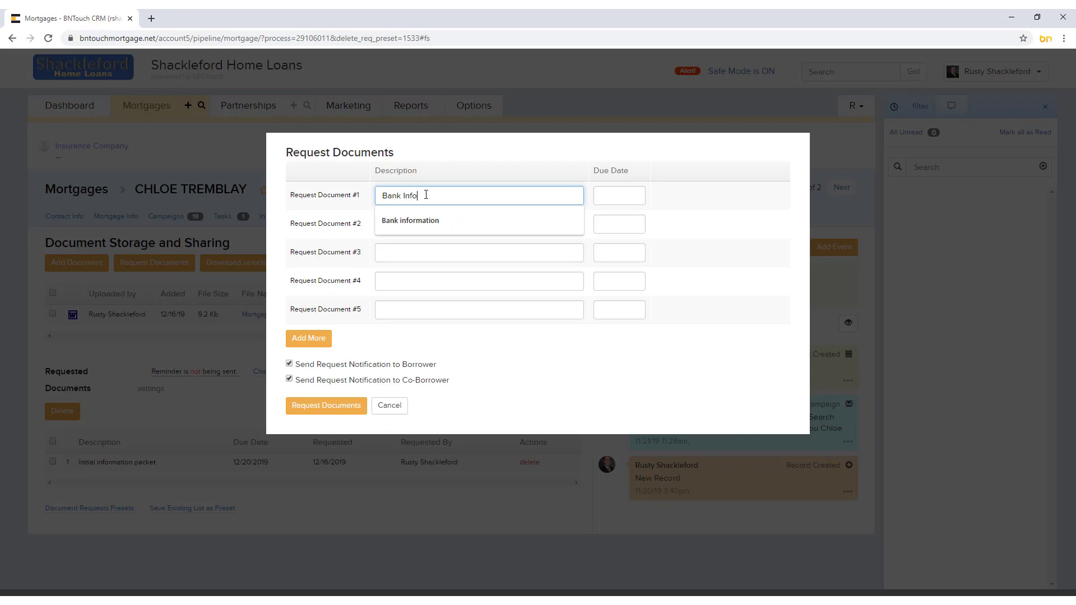
pyautogui.write('rmation')
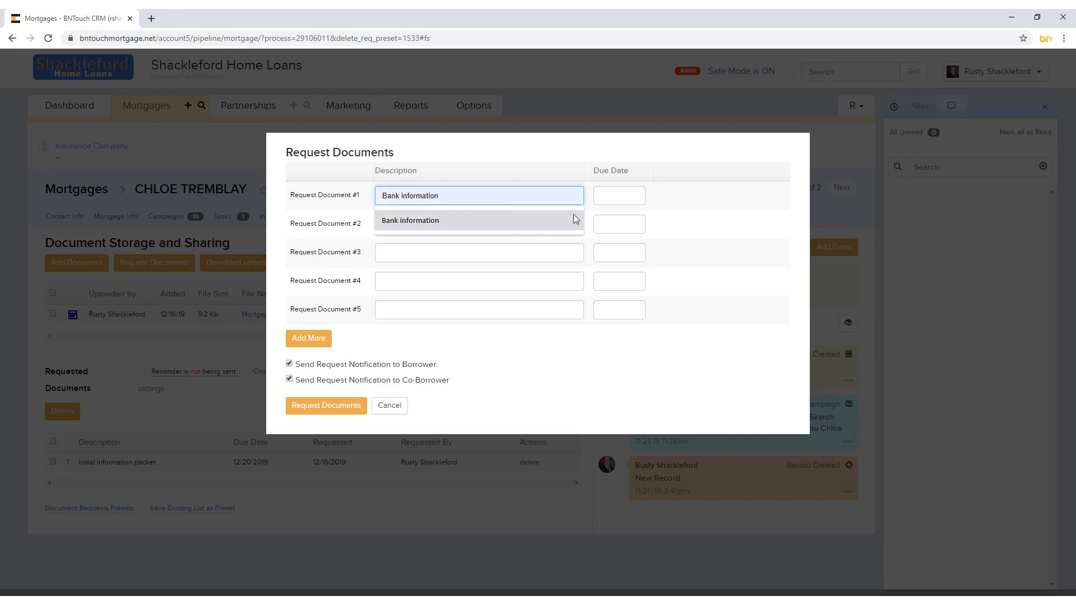
pyautogui.click(615, 196)
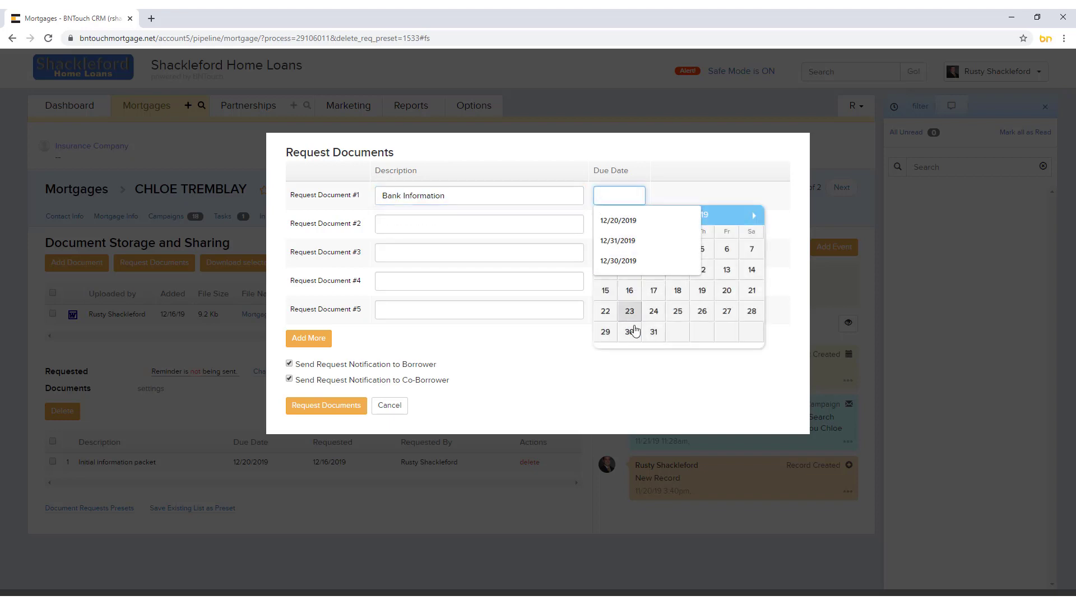
pyautogui.click(653, 332)
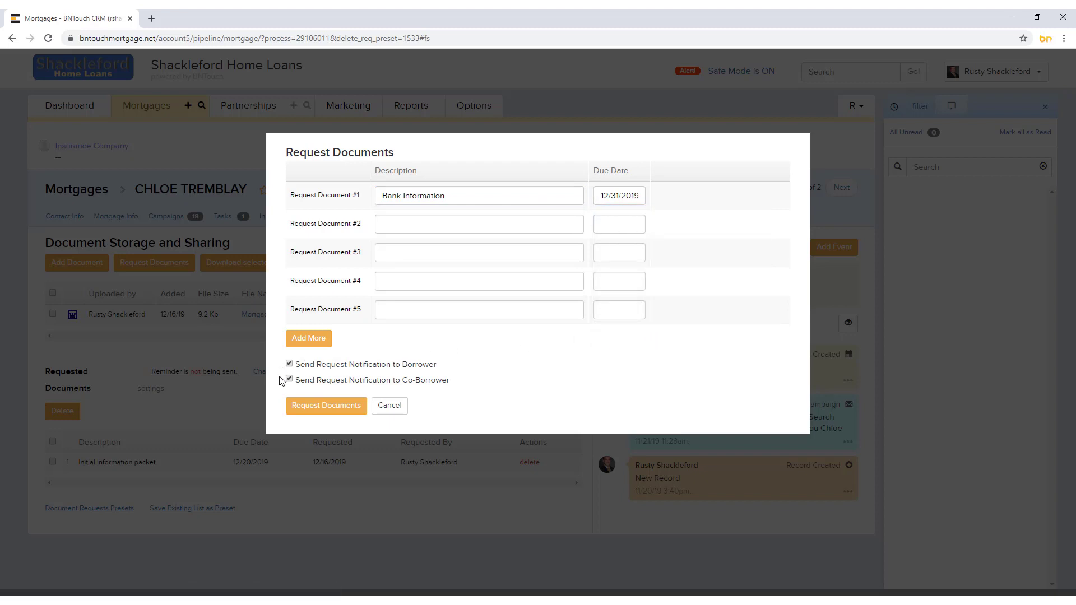
pyautogui.click(303, 411)
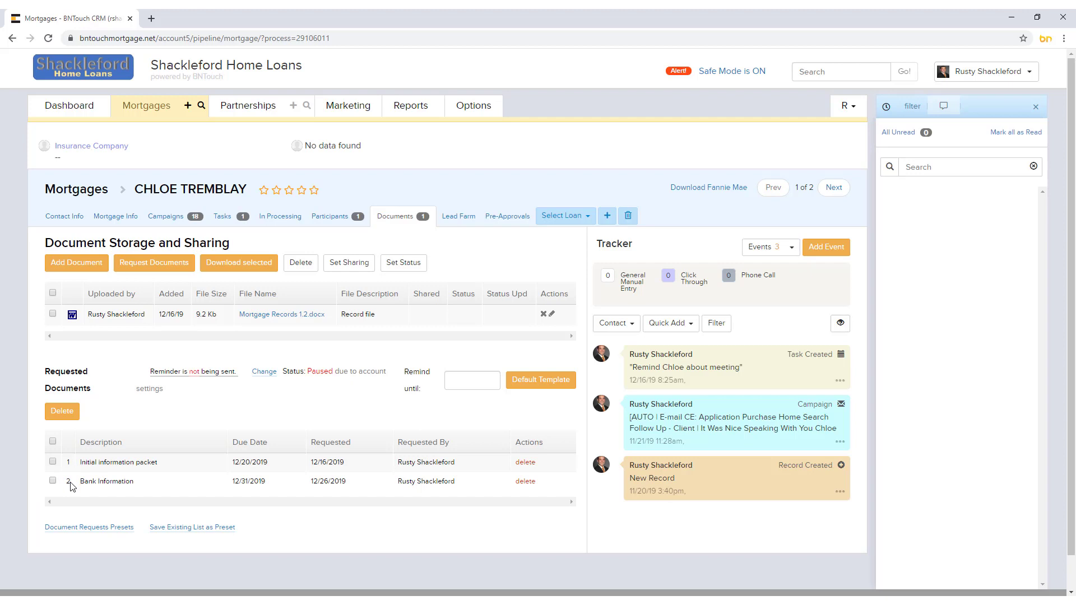
# Start saving the requested-documents list as a preset named 'Bank Information'.
pyautogui.click(171, 529)
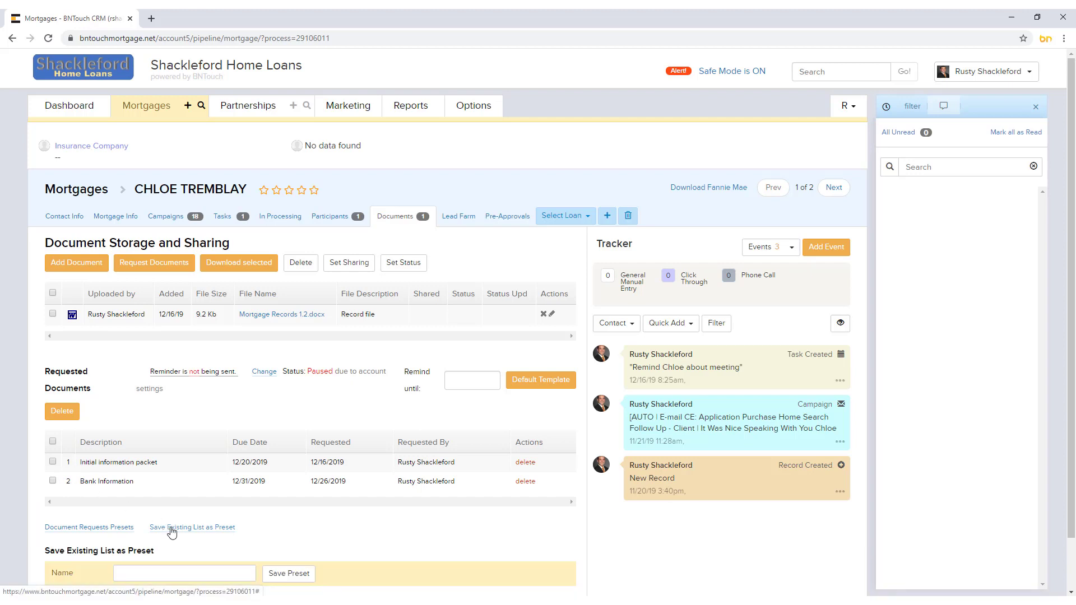
pyautogui.scroll(-1, 171, 533)
pyautogui.click(173, 516)
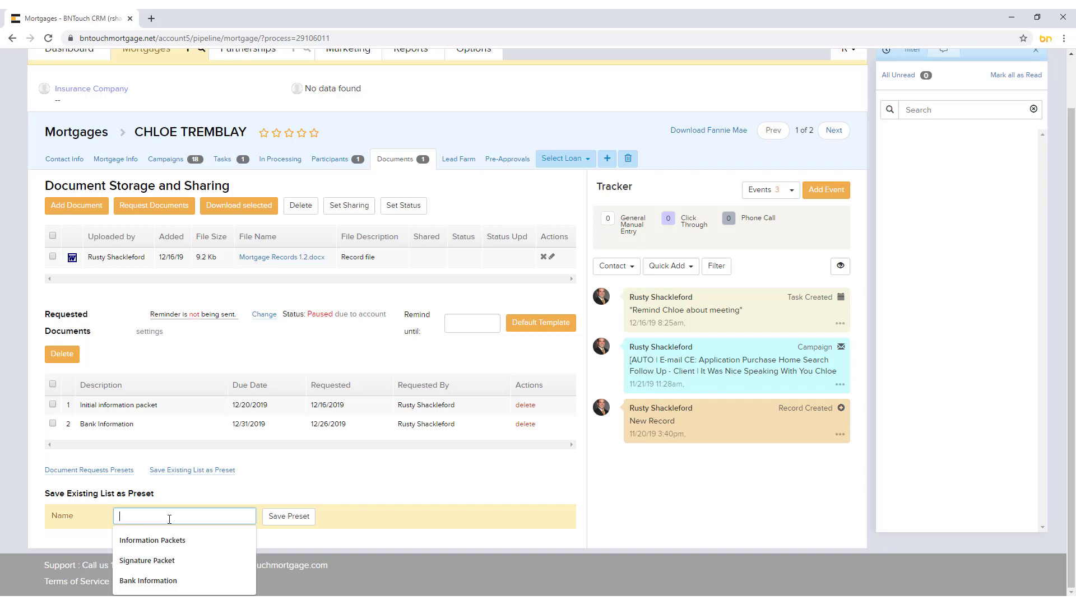
pyautogui.write('Bank Informa')
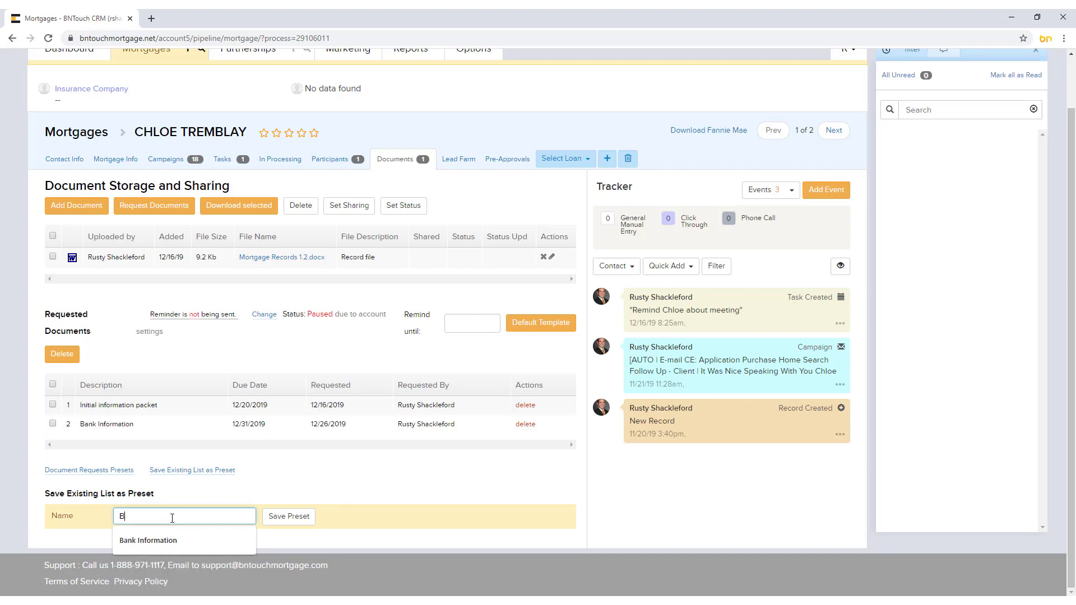
pyautogui.write('tion')
# Save the request list as the Bank Information preset, then load it from Document Requests Presets.
pyautogui.click(288, 516)
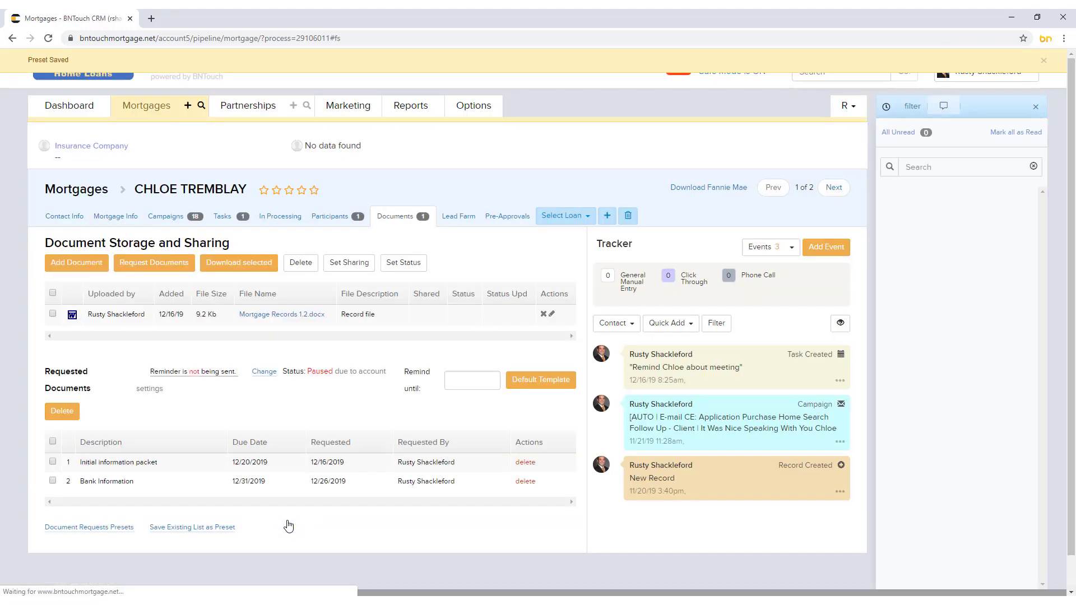
pyautogui.click(1044, 60)
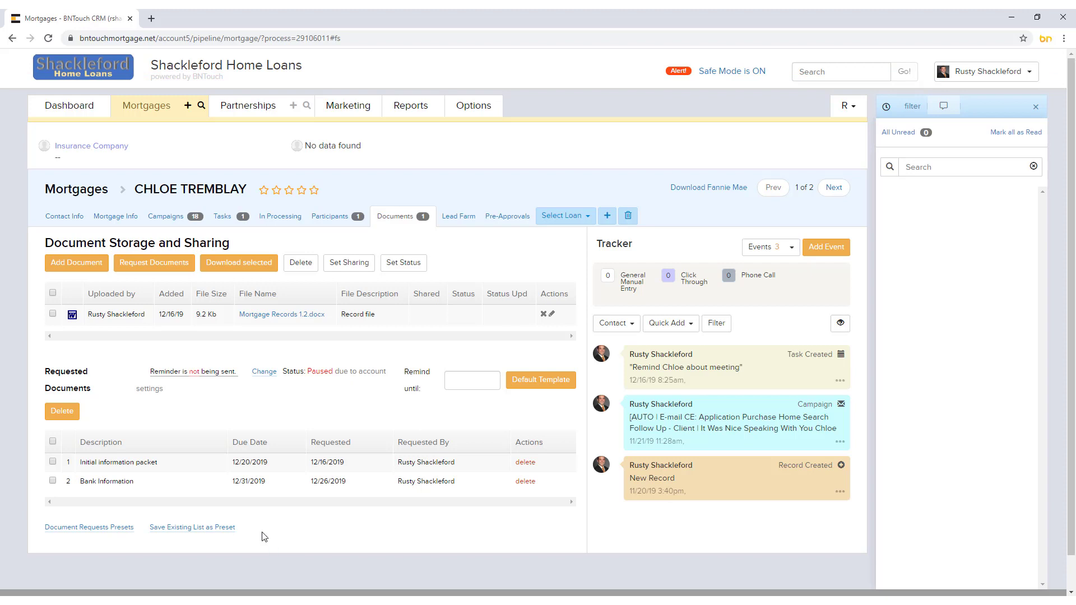
pyautogui.click(121, 530)
pyautogui.scroll(-3, 121, 532)
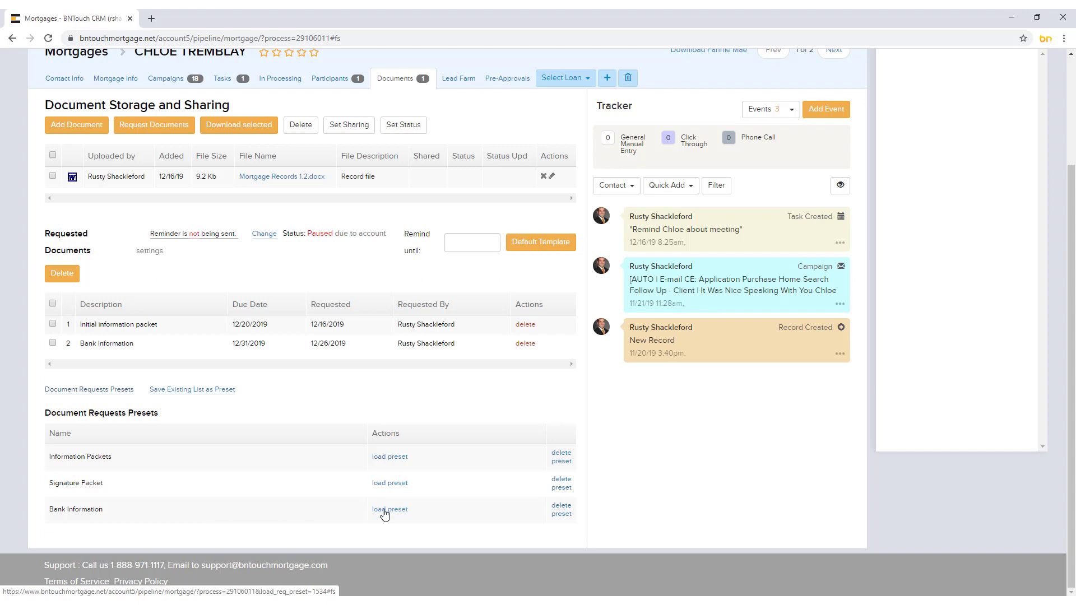
pyautogui.click(385, 511)
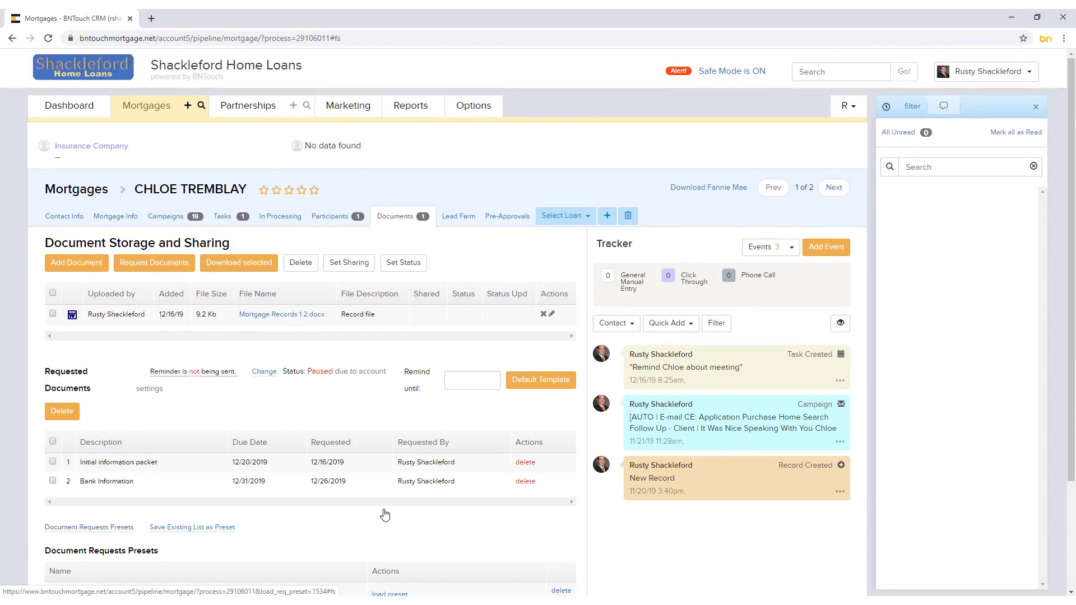
# View the Lead Farm tab, then choose the Purchase | Application loan from Select Loan.
pyautogui.click(451, 216)
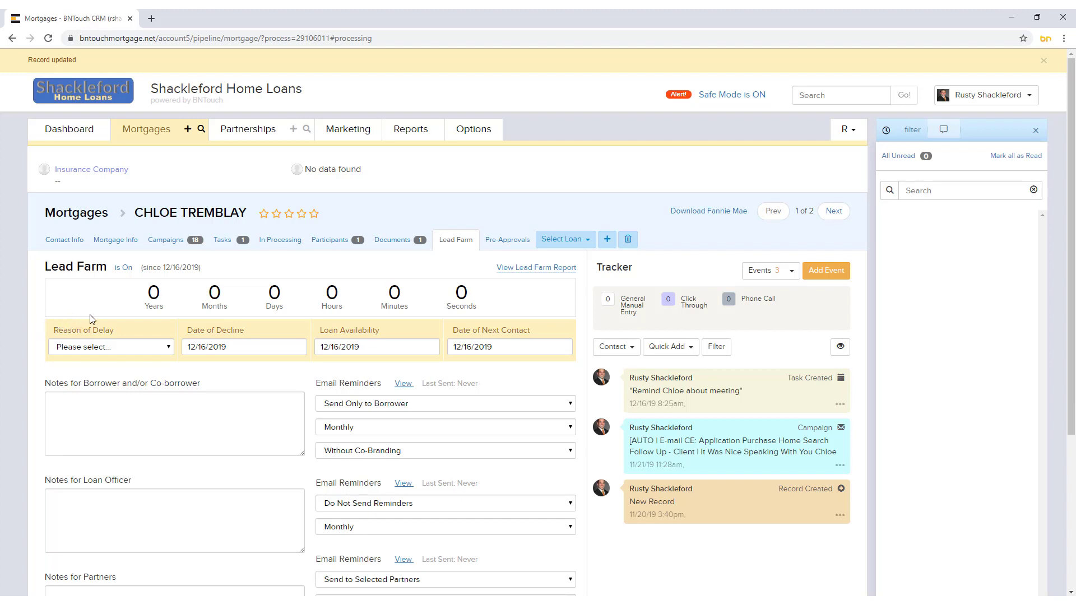
pyautogui.click(575, 241)
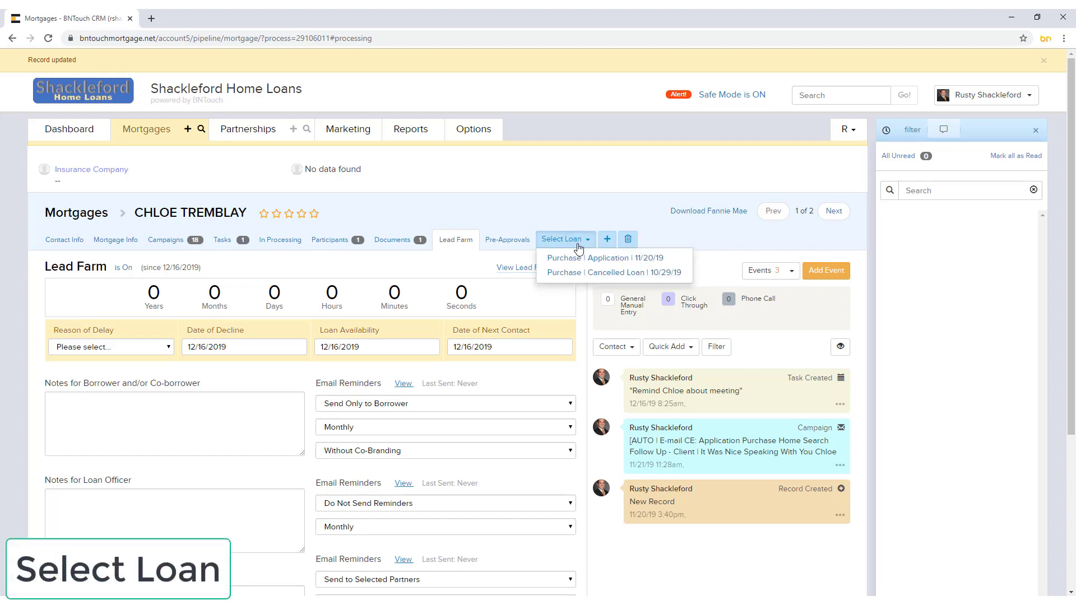
pyautogui.click(583, 259)
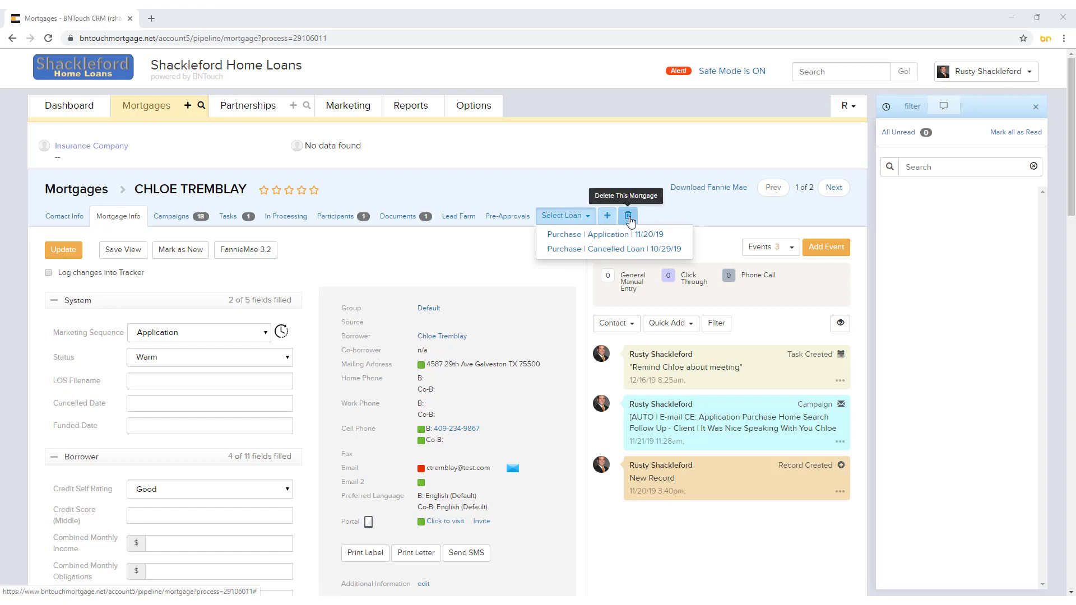
# Close the Select Loan list of the borrower's loans.
pyautogui.click(502, 266)
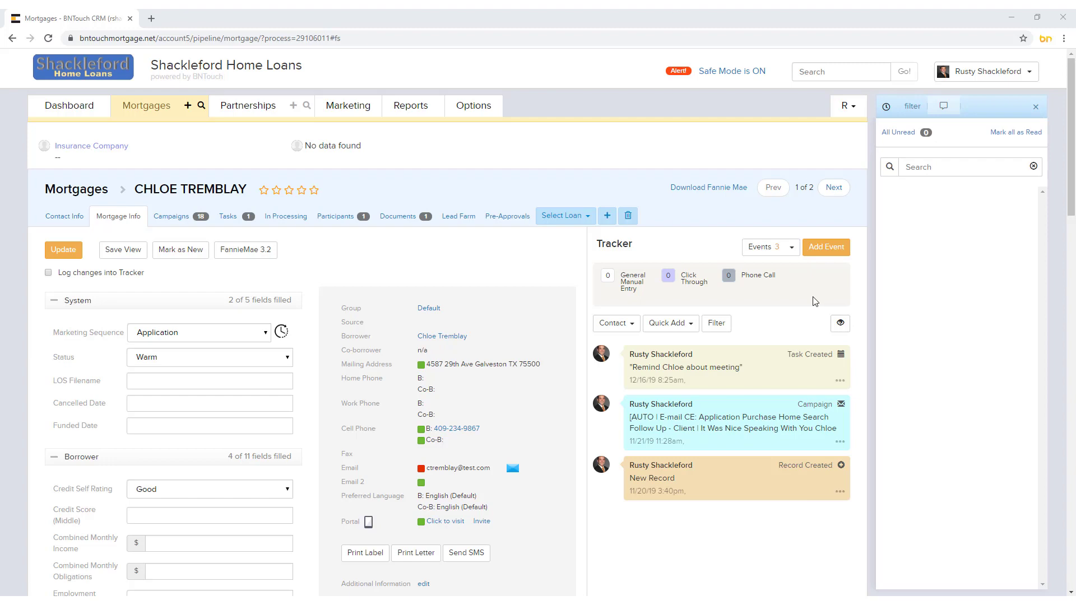
# Start a new Phone Call tracker event and type a short note about speaking to the contact.
pyautogui.click(829, 255)
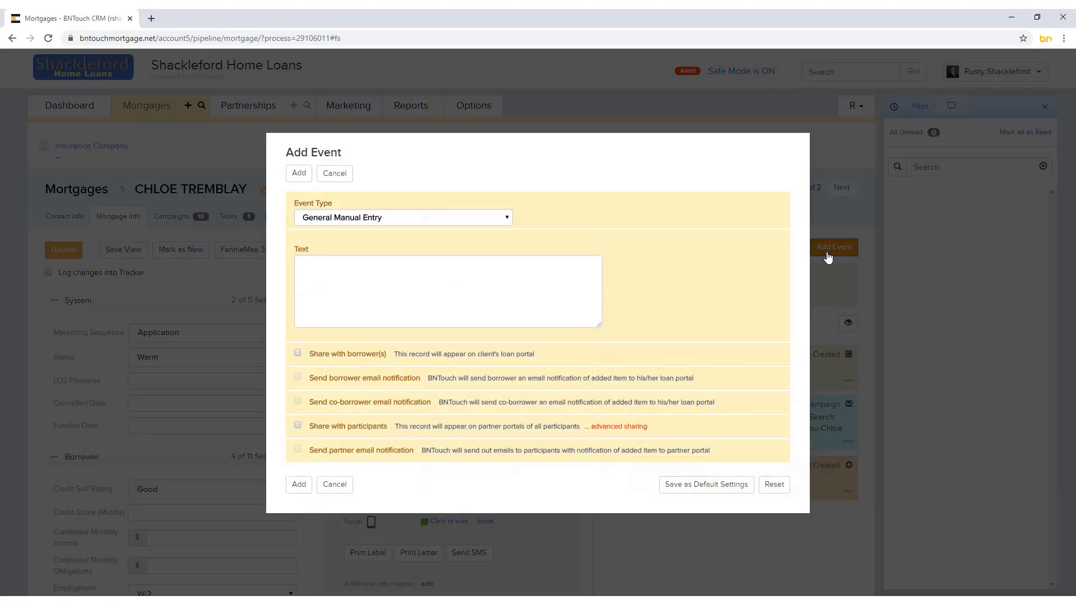
pyautogui.click(425, 222)
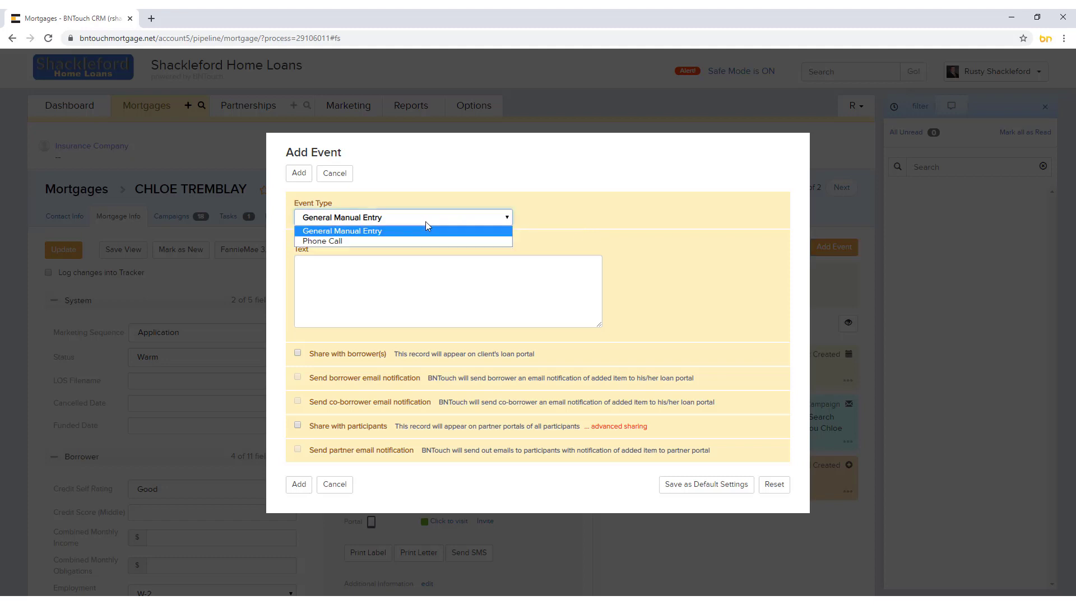
pyautogui.click(372, 241)
pyautogui.click(351, 275)
pyautogui.write('Sp')
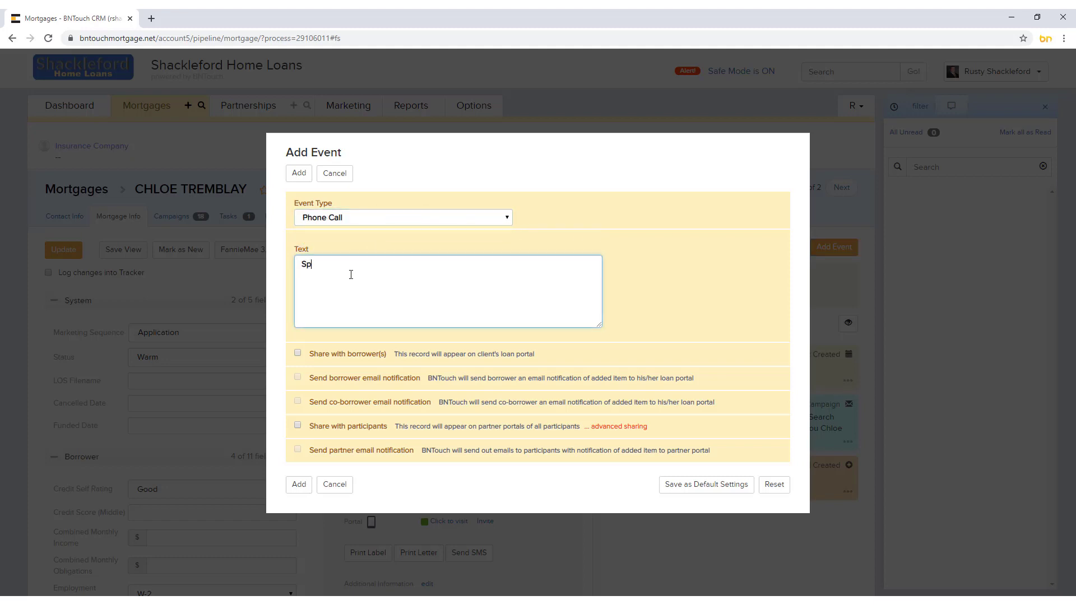
pyautogui.write('oke to Chloe')
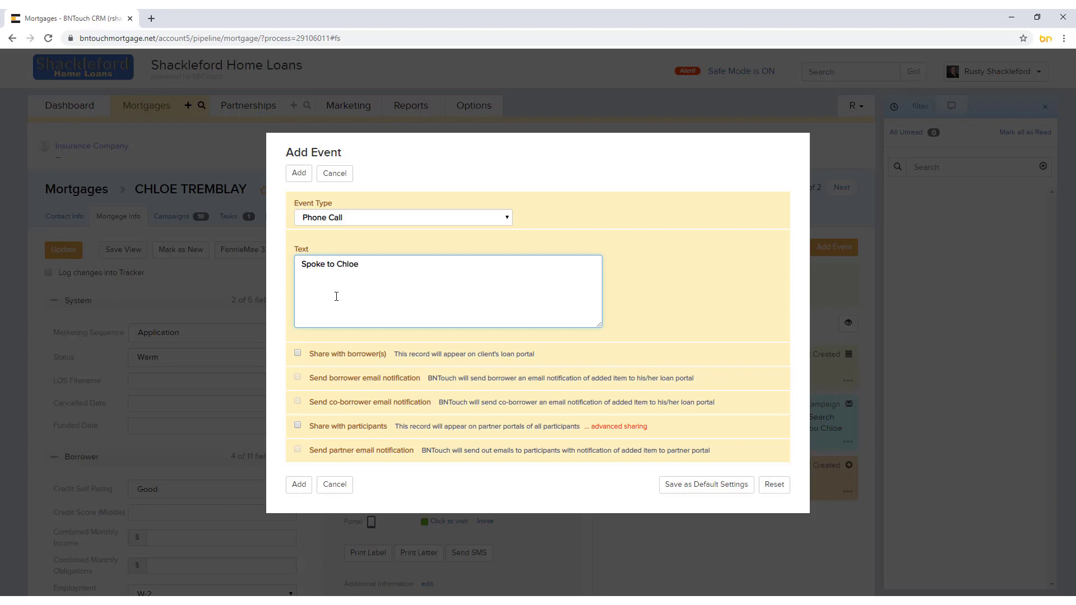
# Share with participants and email-notify the Listing Agent, save as default settings, then cancel the event.
pyautogui.click(297, 426)
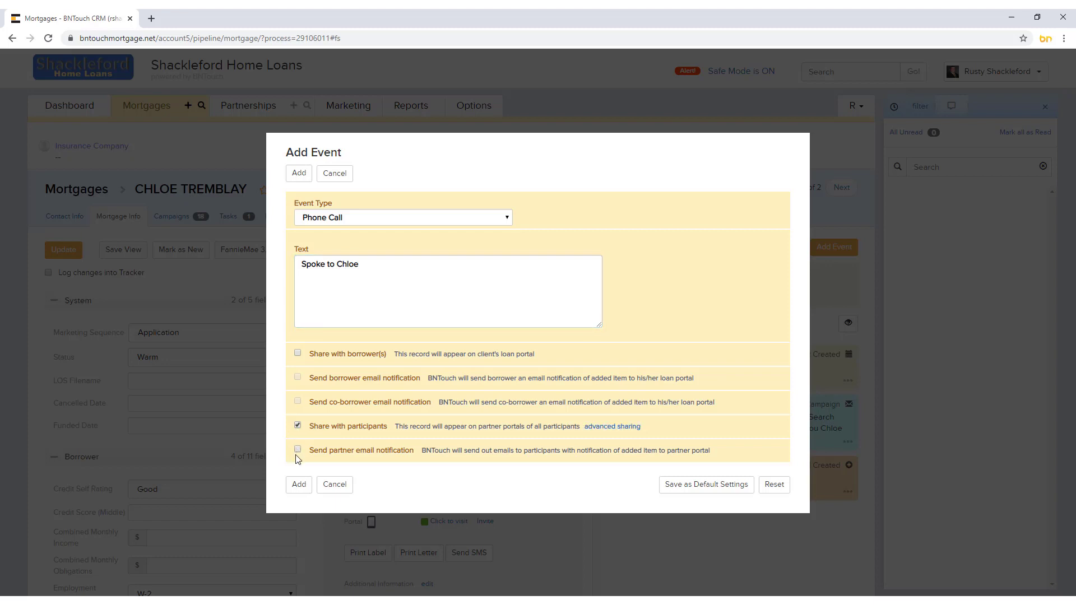
pyautogui.click(297, 449)
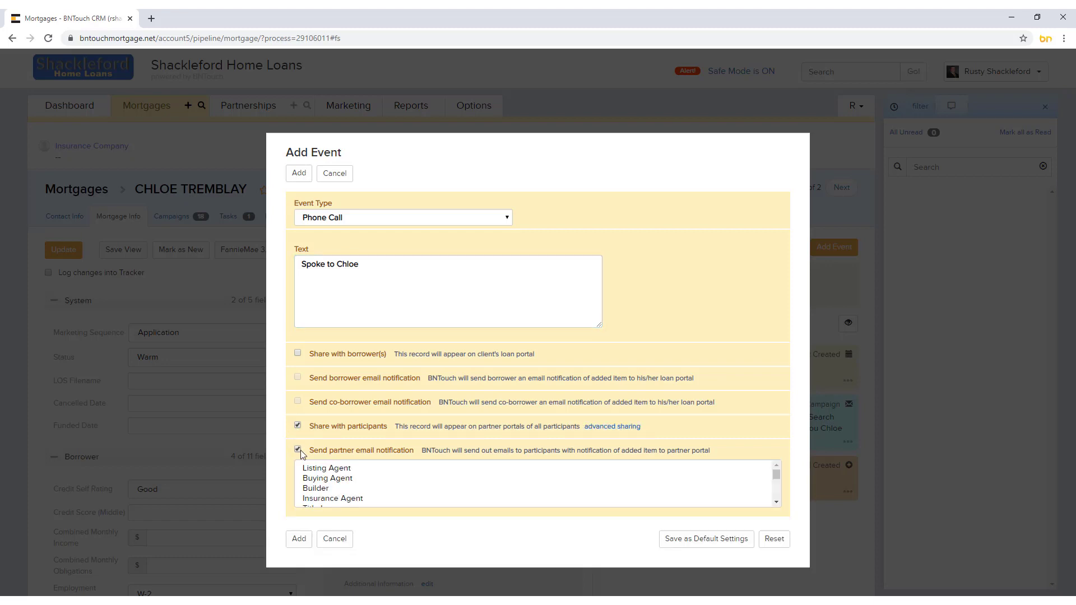
pyautogui.click(314, 468)
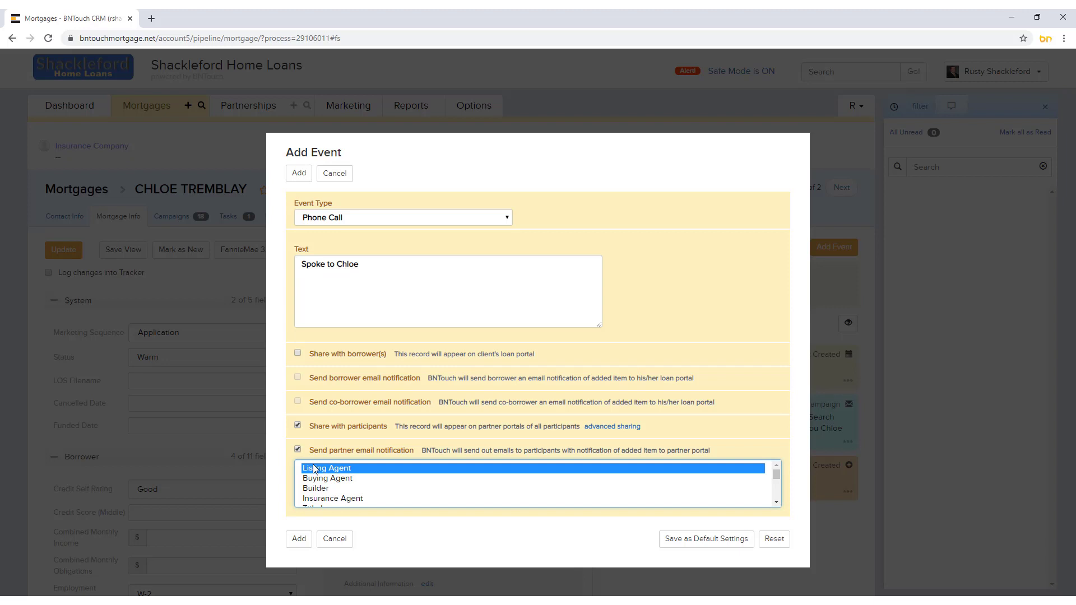
pyautogui.click(687, 547)
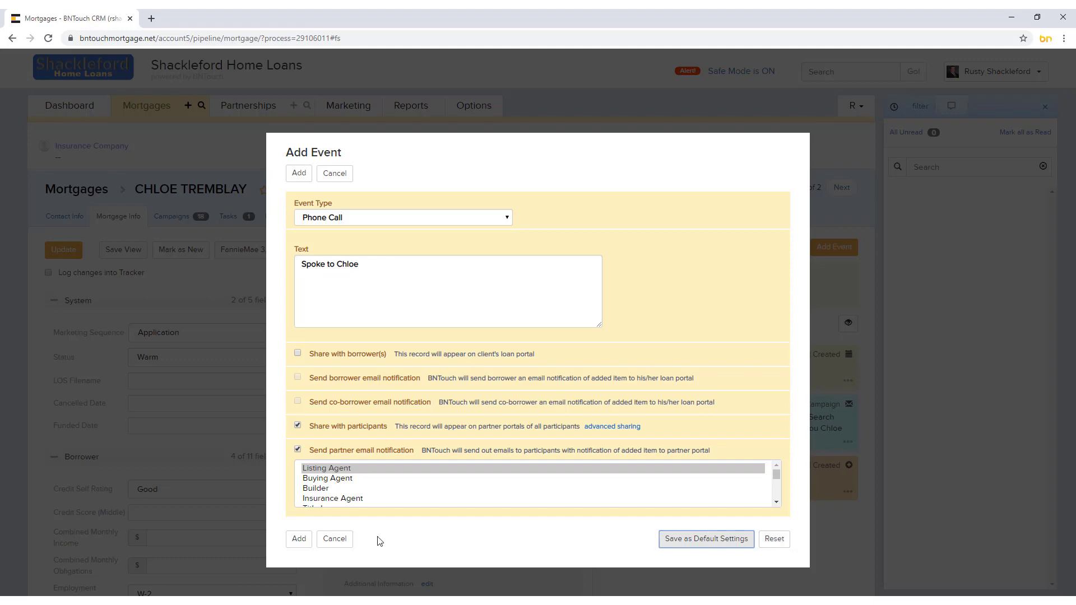
pyautogui.click(290, 545)
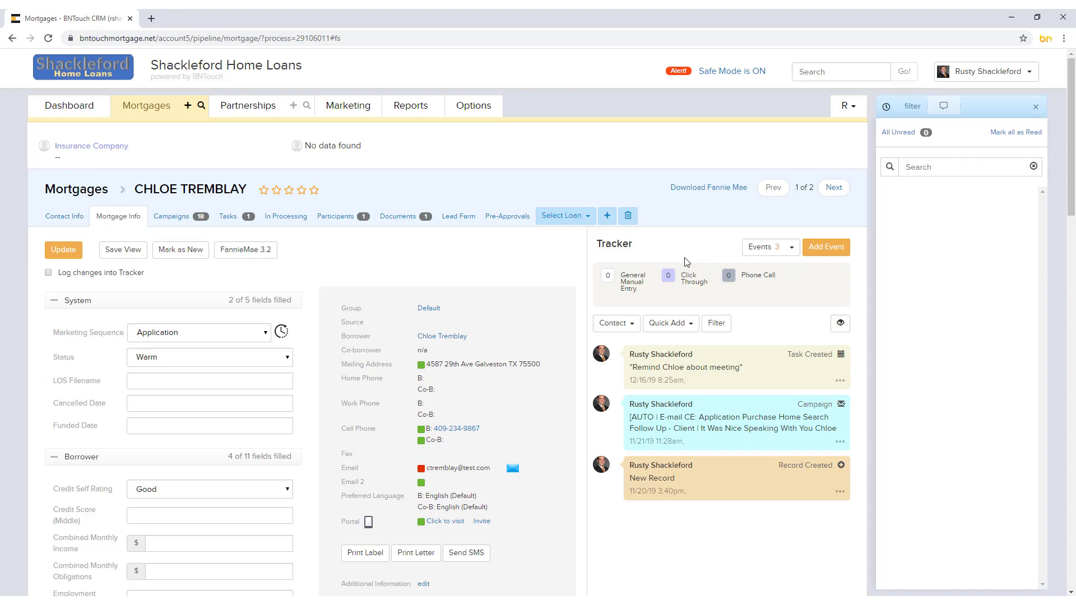
# Check the tracker's Events, Contact and Quick Add dropdowns, then open the Show item-count menu.
pyautogui.click(766, 247)
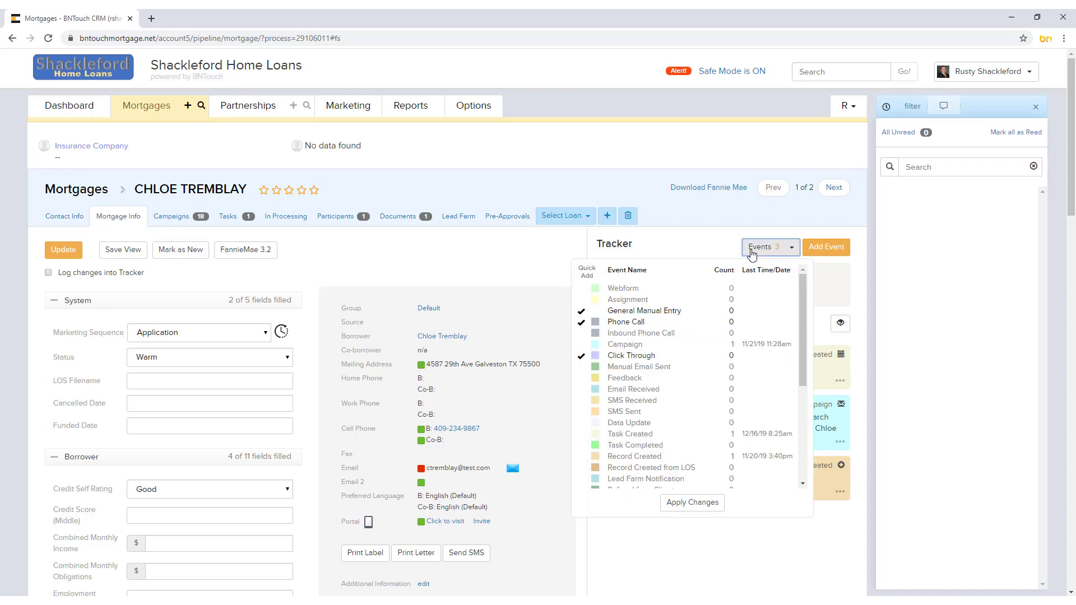
pyautogui.click(792, 250)
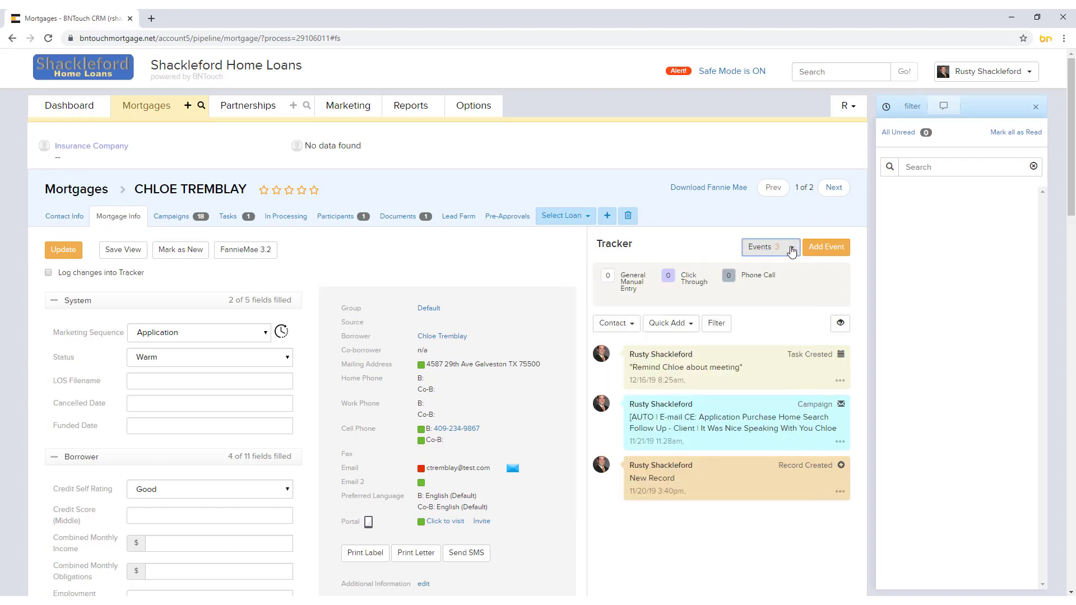
pyautogui.click(637, 331)
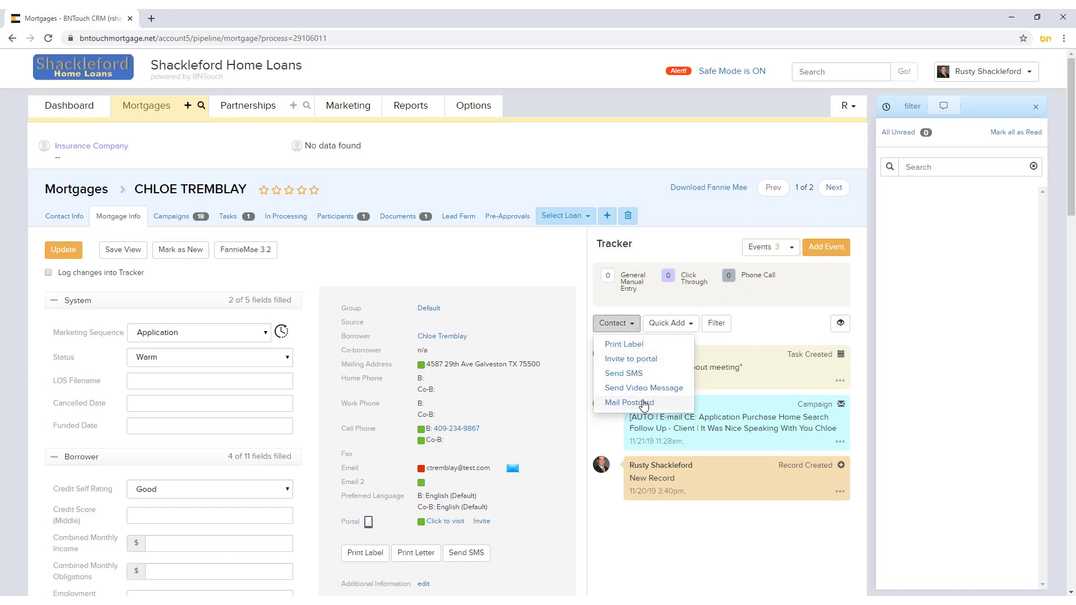
pyautogui.click(684, 325)
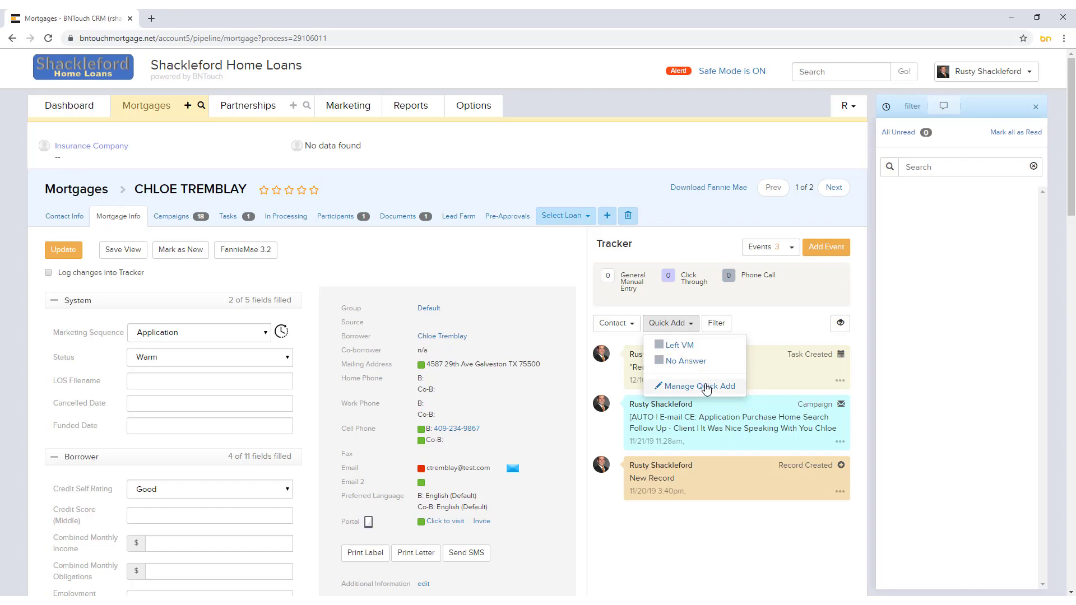
pyautogui.click(840, 324)
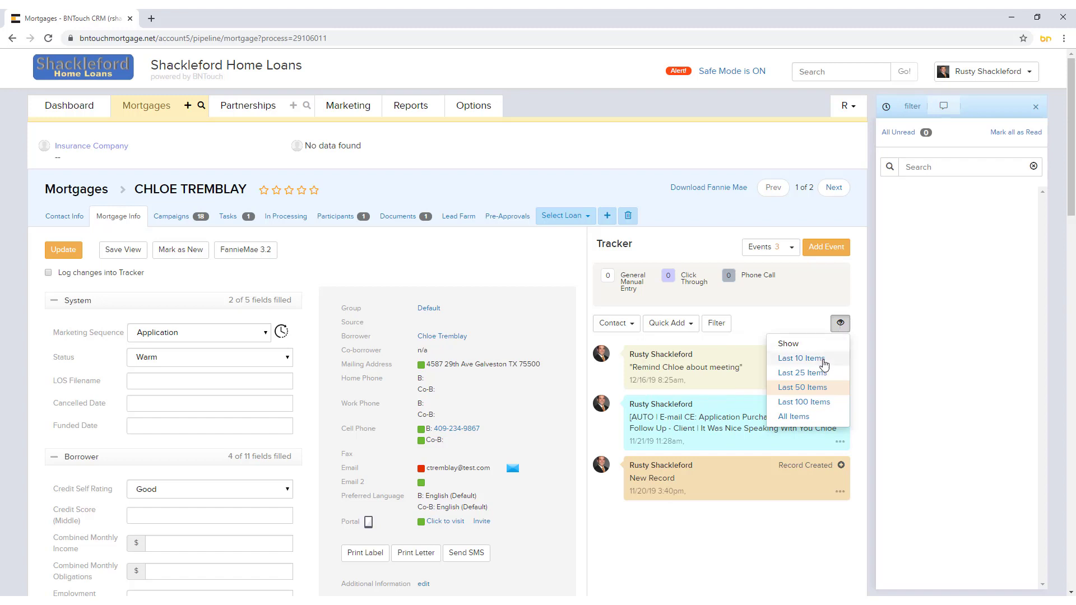